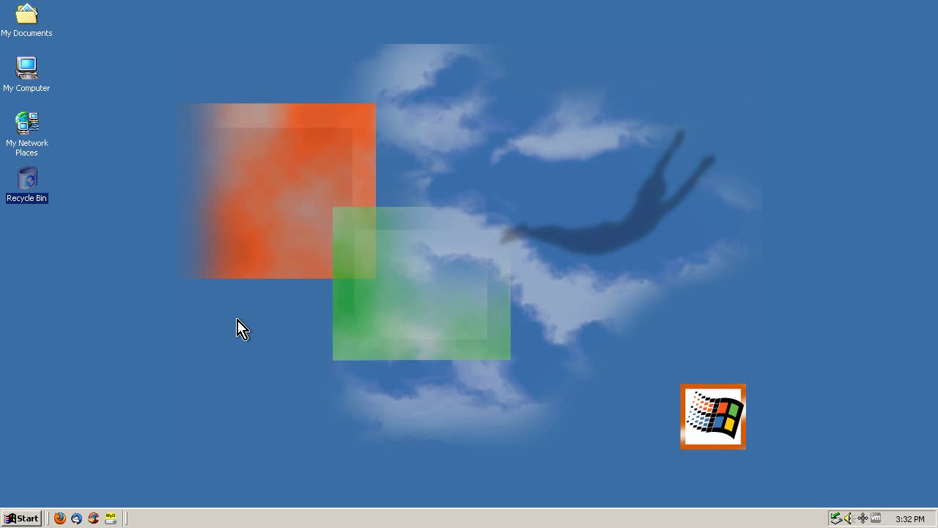
Clear the desktop icon selection before starting Firefox
click(205, 311)
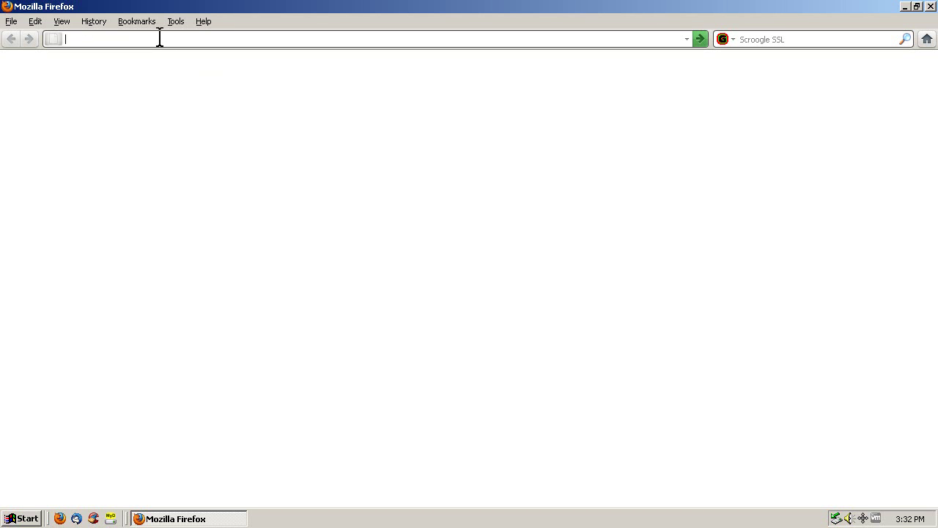
Search Google Images at images.google.com for 'ferrari'
text(images.google.com)
key(Return)
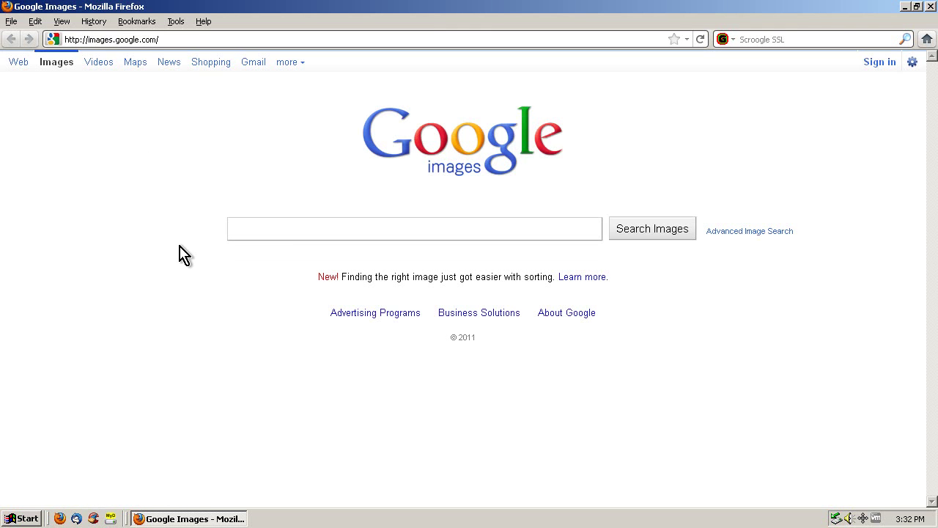
text(ferrari)
key(Return)
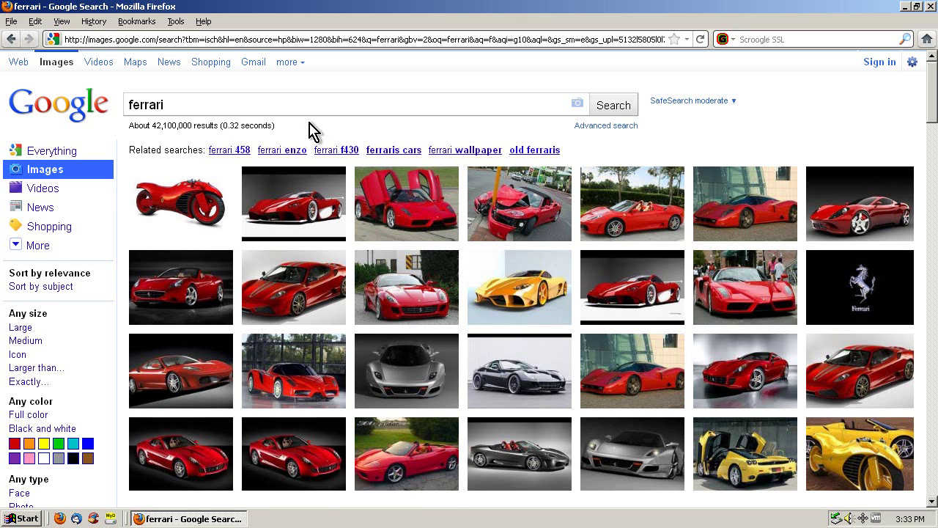
Filter the ferrari results to an exact size of 100 × 100 pixels
drag(9, 314, 66, 320)
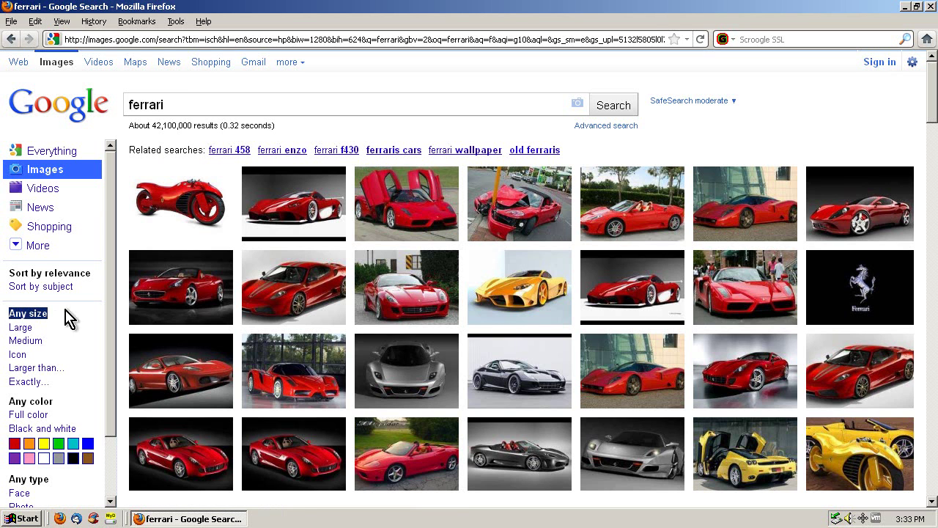
click(32, 312)
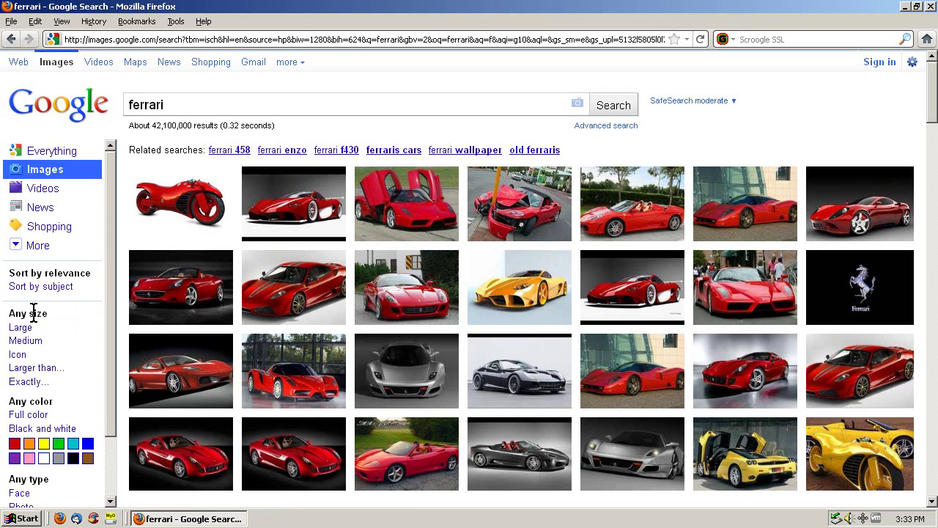
click(19, 381)
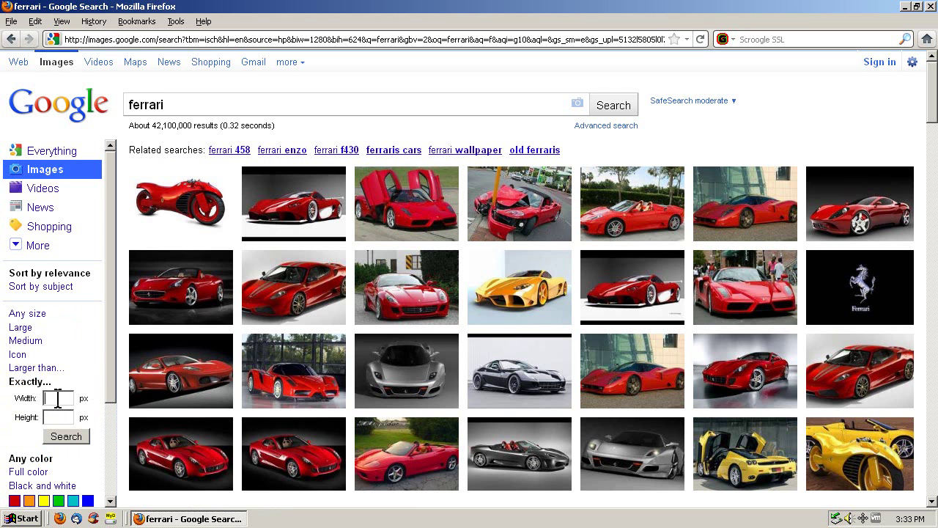
text(100100)
click(66, 437)
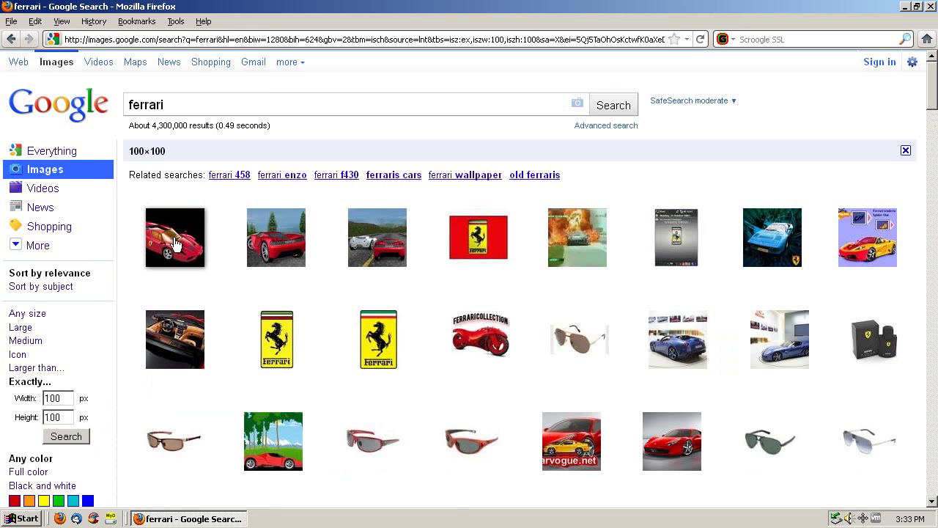
Open the first Ferrari result as a full-size image
click(176, 244)
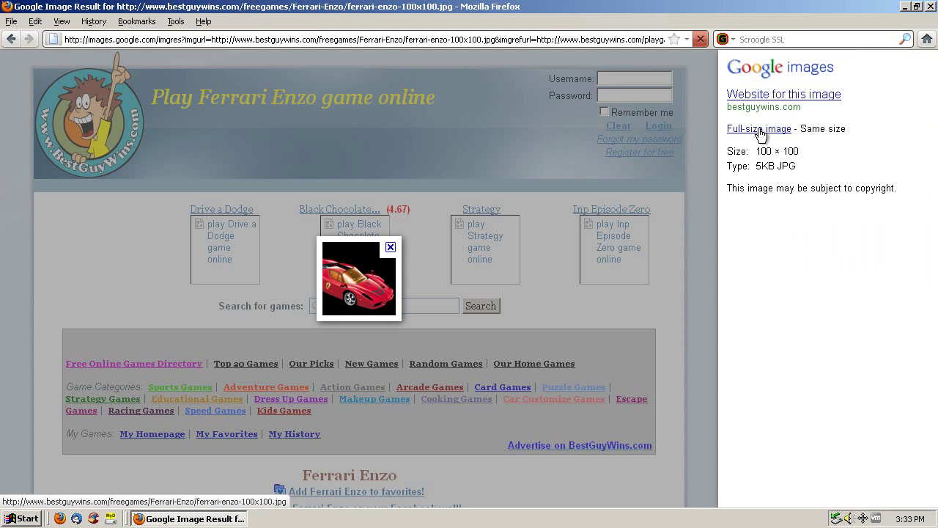
click(760, 131)
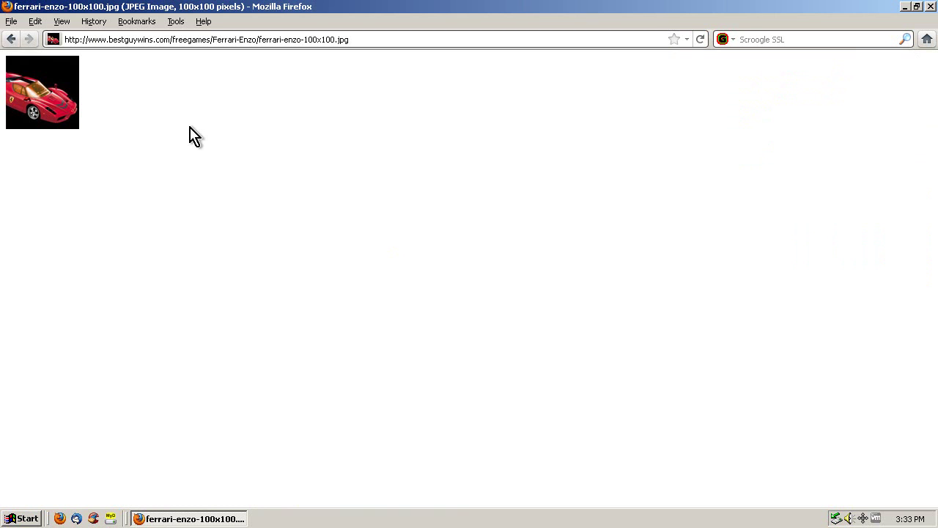
right_click(45, 79)
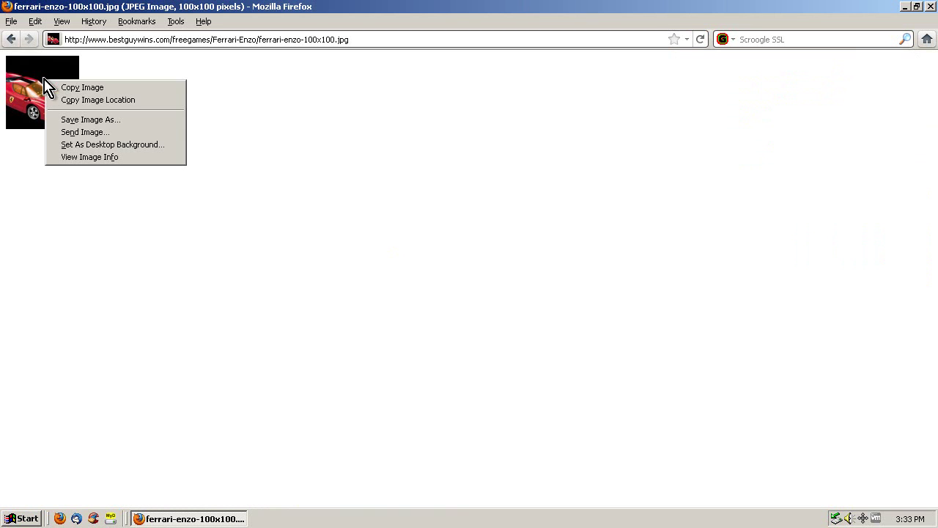
Save the image to the Desktop as ferrari-enzo-100x100 and clear the downloads list
click(124, 121)
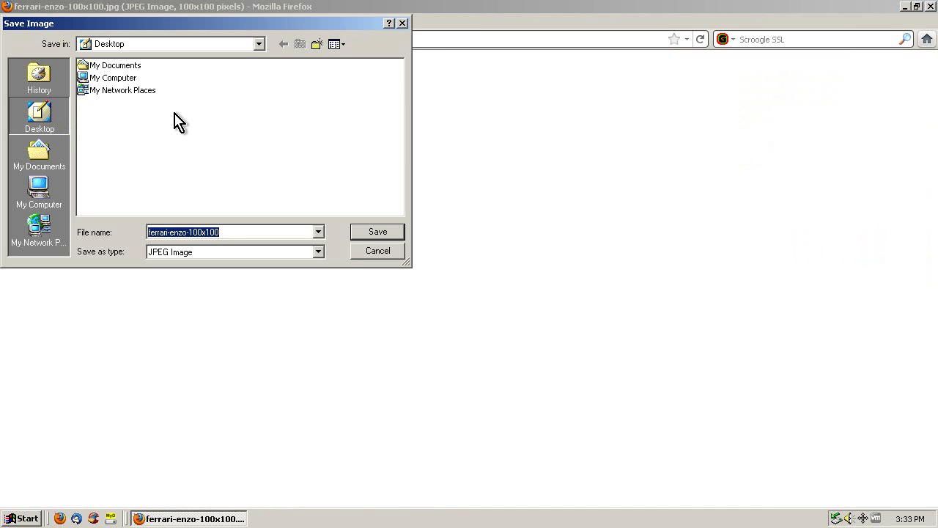
click(40, 158)
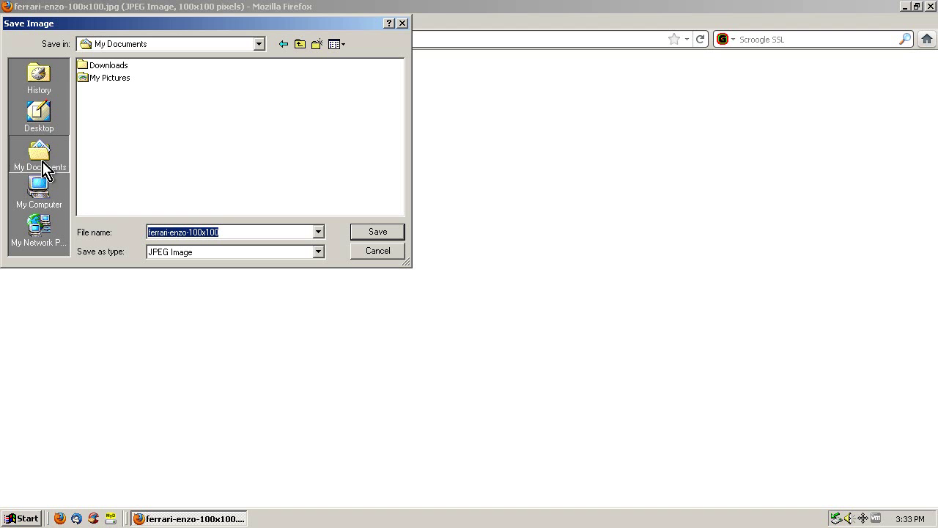
click(42, 124)
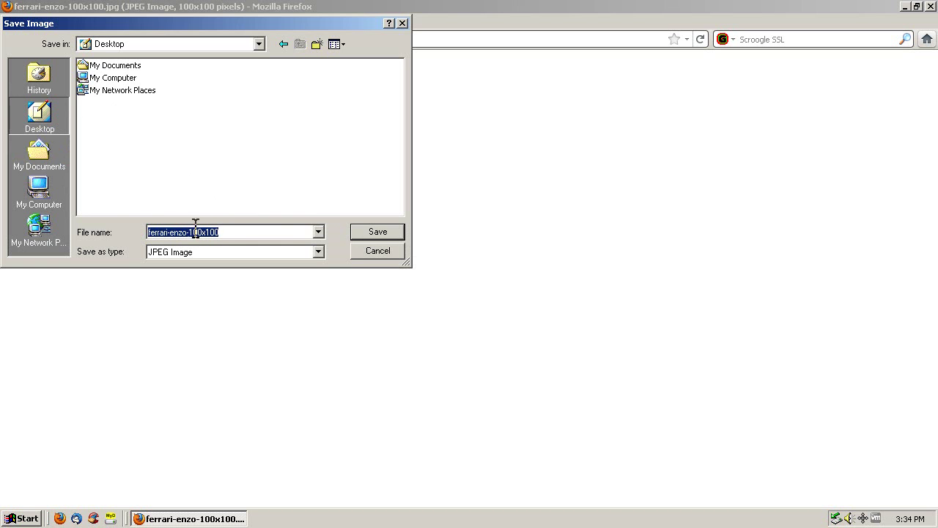
click(220, 235)
drag(220, 233, 117, 233)
click(226, 232)
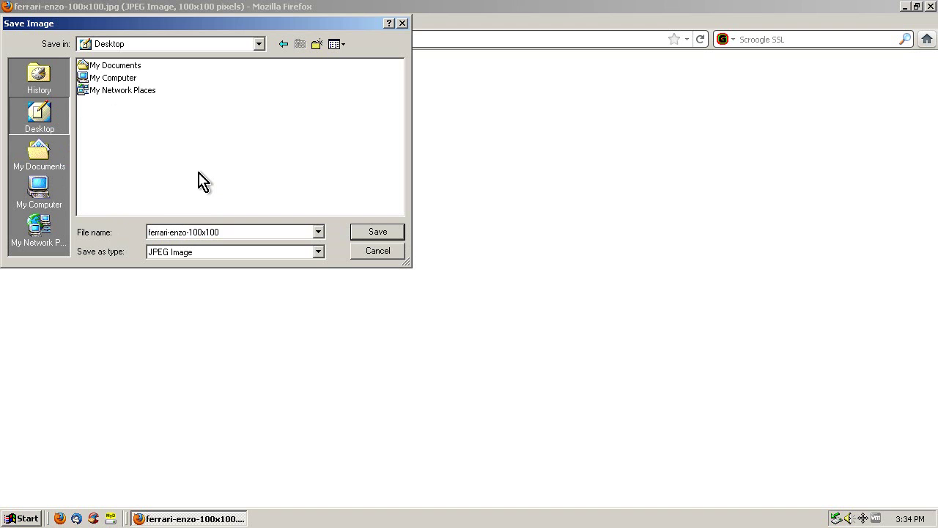
click(395, 232)
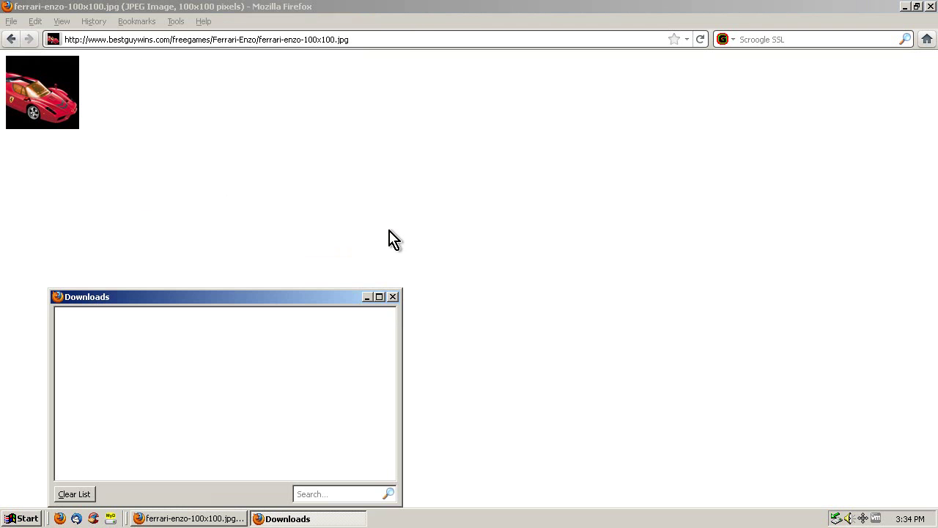
click(58, 495)
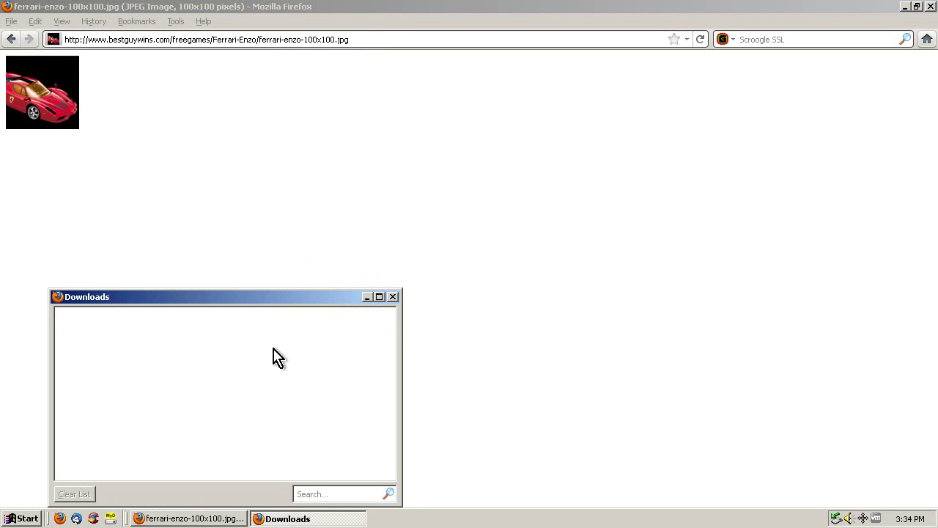
click(393, 296)
Minimize Firefox, check ferrari-enzo-100x100 in Photo Editor, then return to Firefox
click(906, 7)
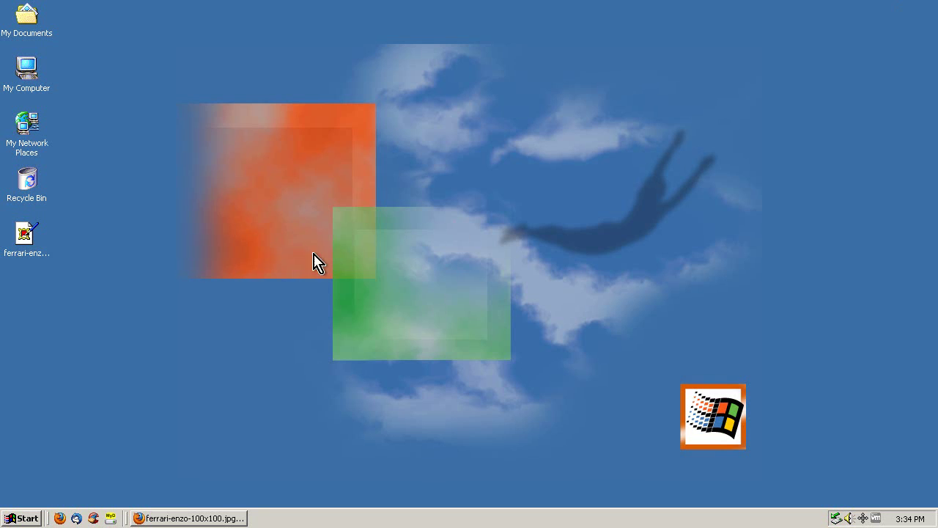
click(24, 238)
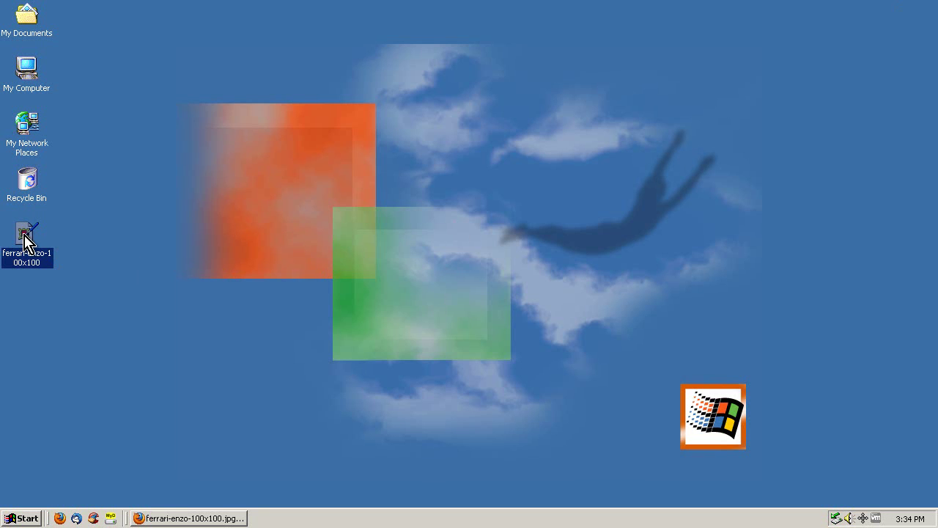
double_click(24, 238)
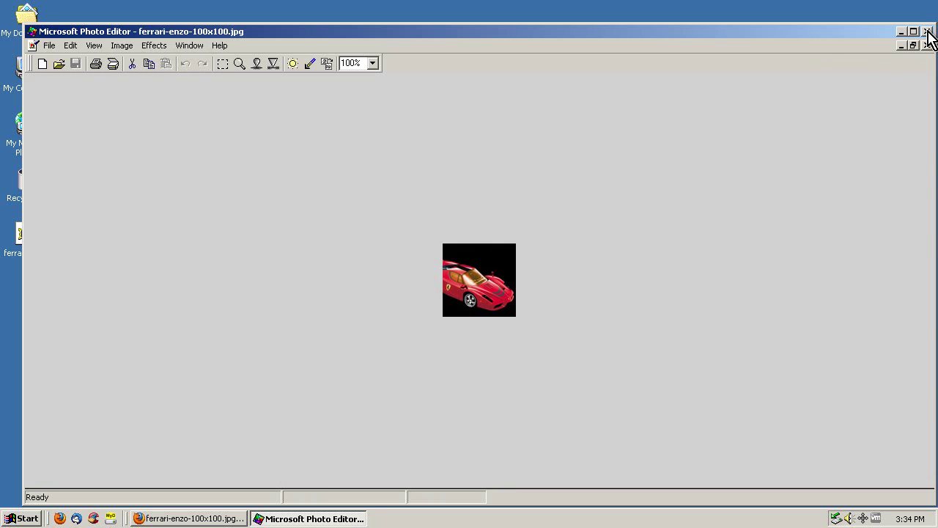
click(928, 31)
click(182, 520)
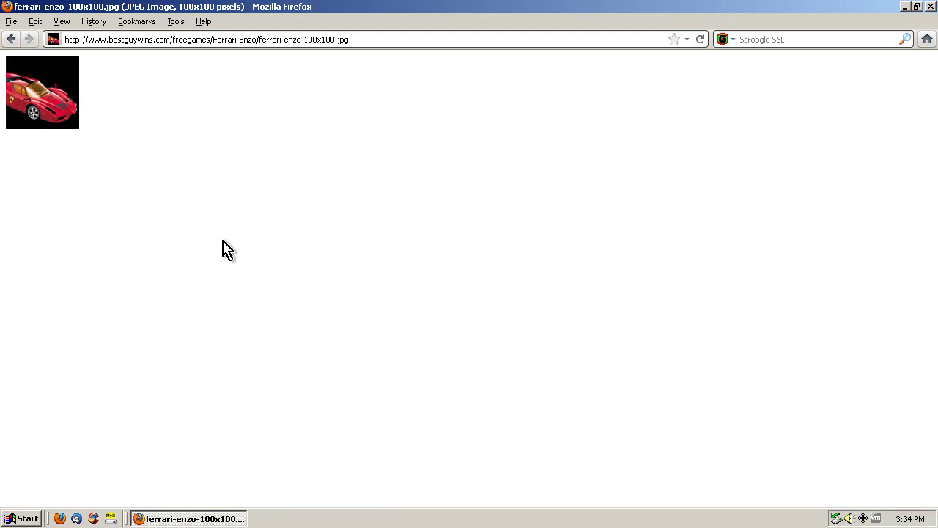
Load min.us in the current tab to reach the Minus upload page
click(159, 40)
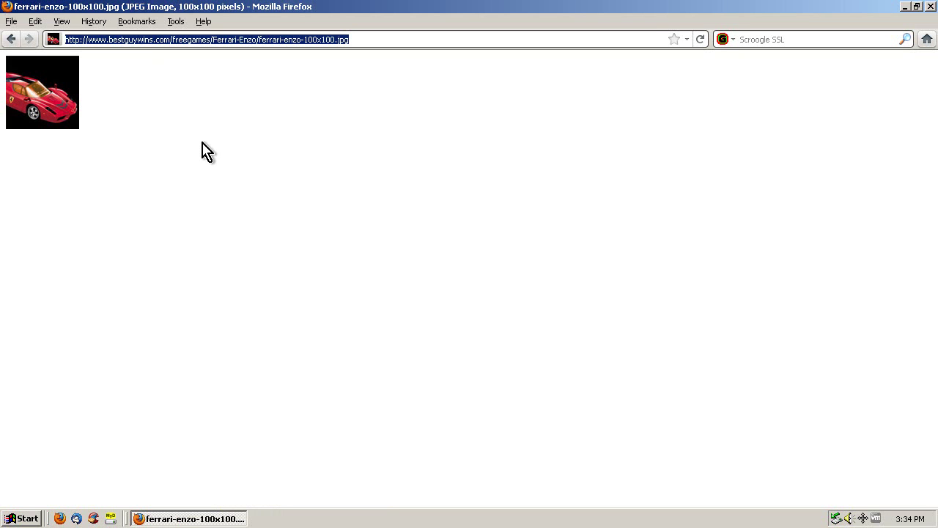
text(min.us)
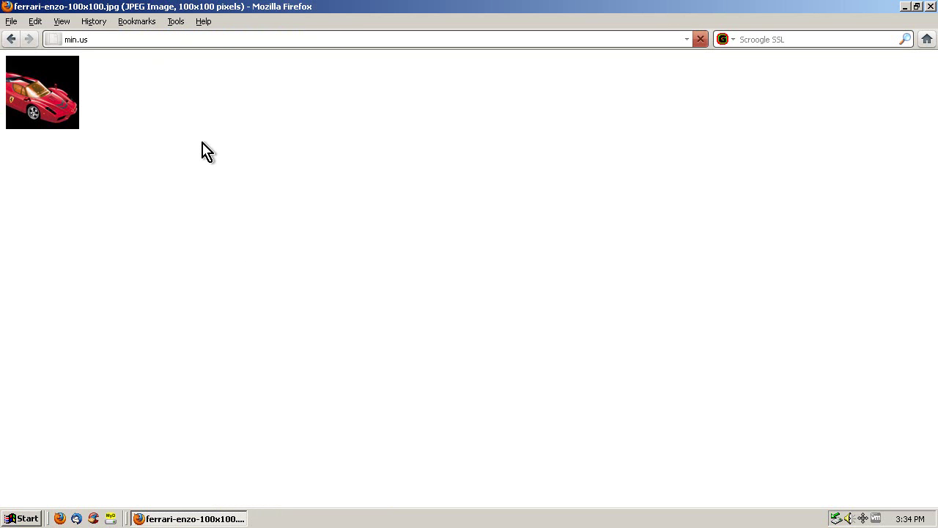
key(Return)
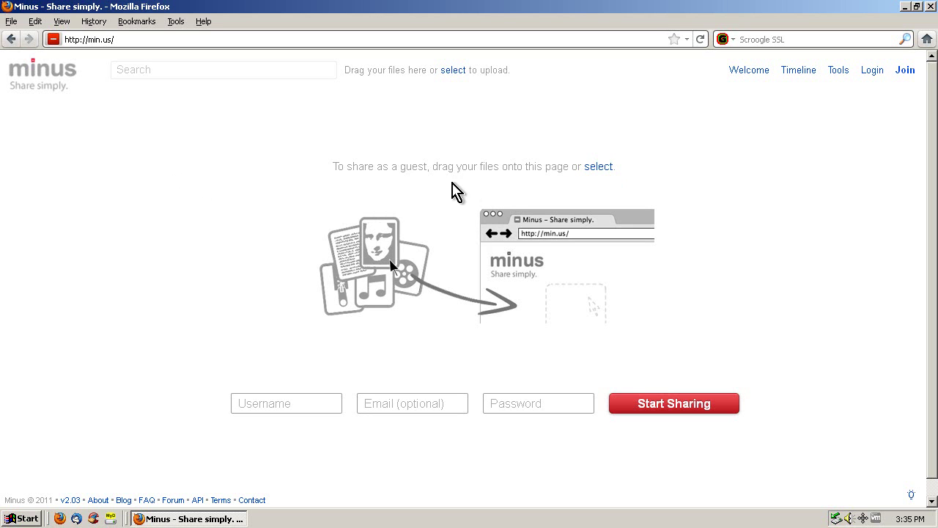
drag(338, 166, 575, 167)
Upload ferrari-enzo-100x100 from the Desktop to Minus as a guest
click(559, 167)
click(596, 168)
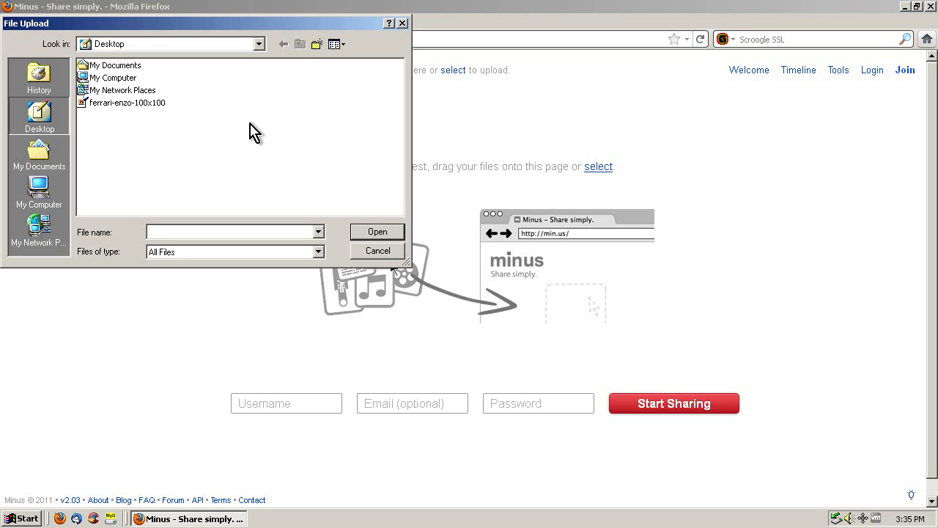
click(46, 155)
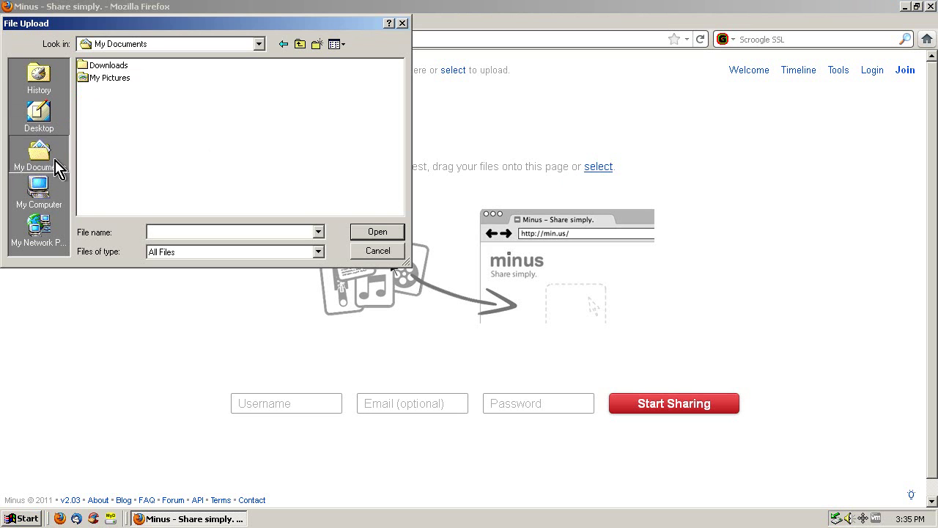
click(35, 121)
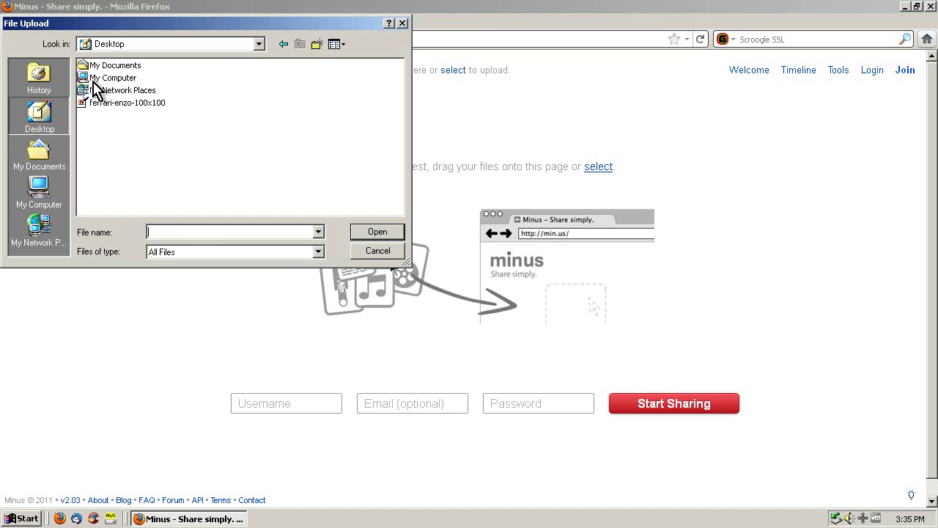
click(103, 103)
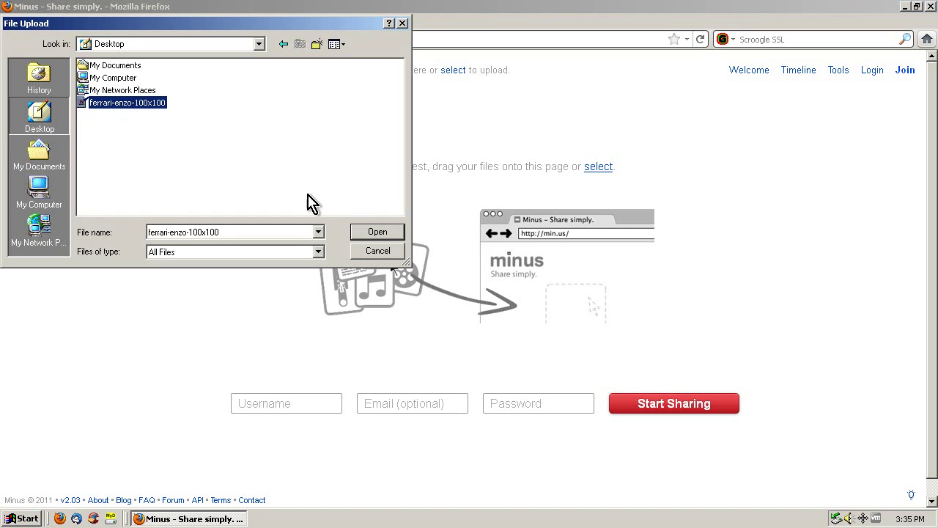
click(377, 231)
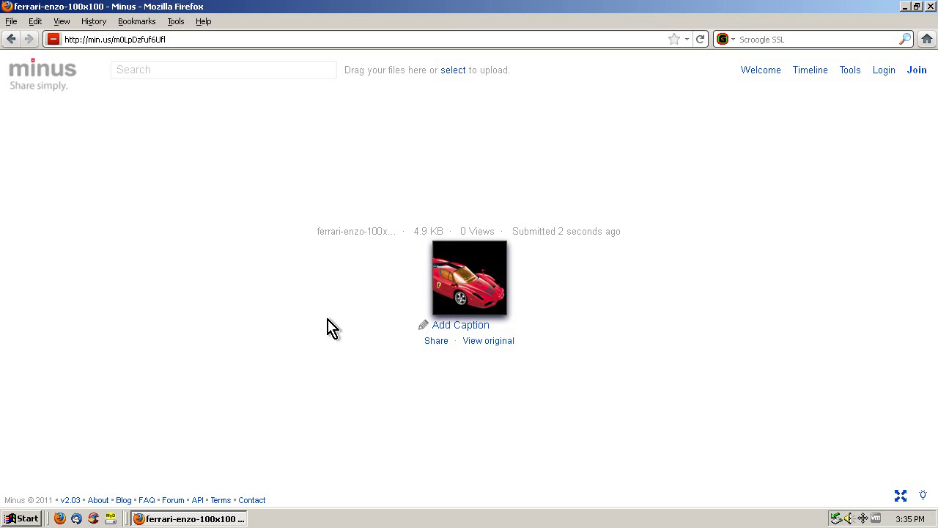
Show the image's sharing links, selecting the gallery link and HTML code
click(436, 341)
click(403, 331)
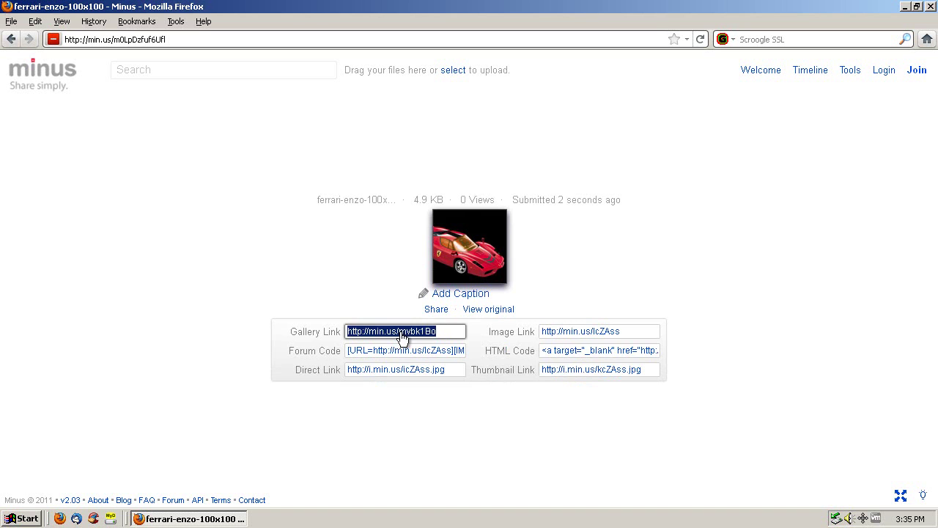
click(557, 356)
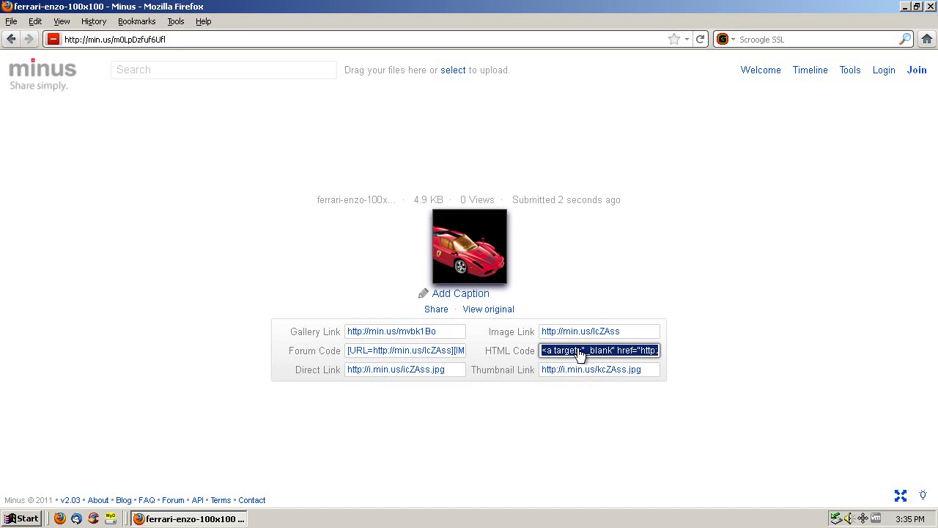
click(160, 40)
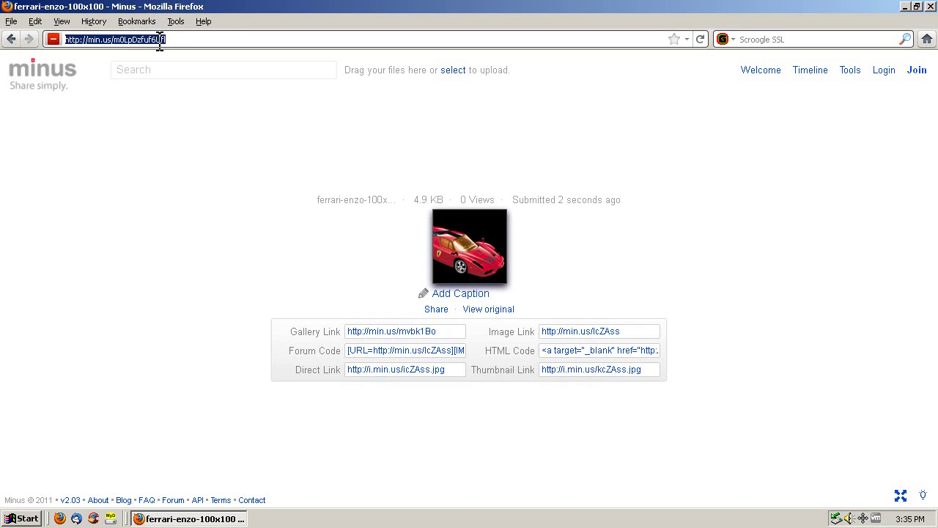
Sign in to hotmail.com in a new tab and delete the 'test with new signature' message
key(ctrl+t)
text(hotmail)
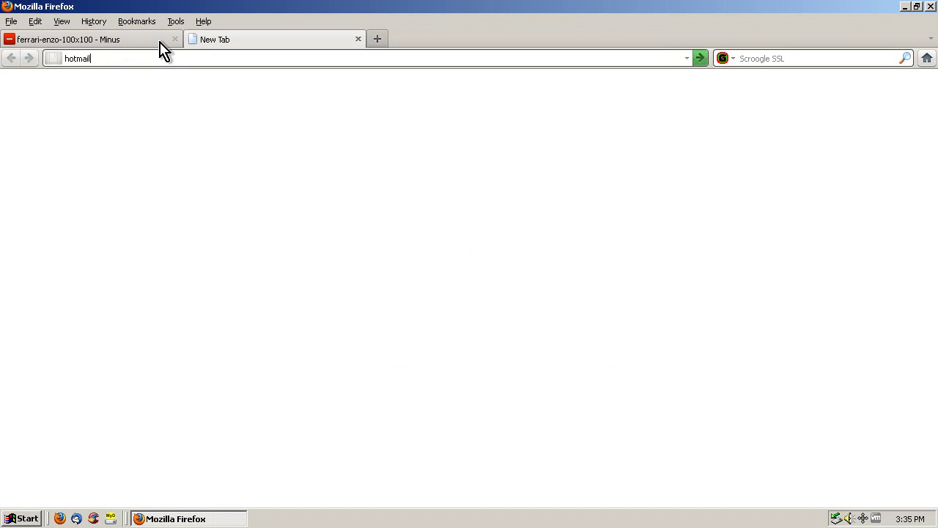
text(.com)
key(Return)
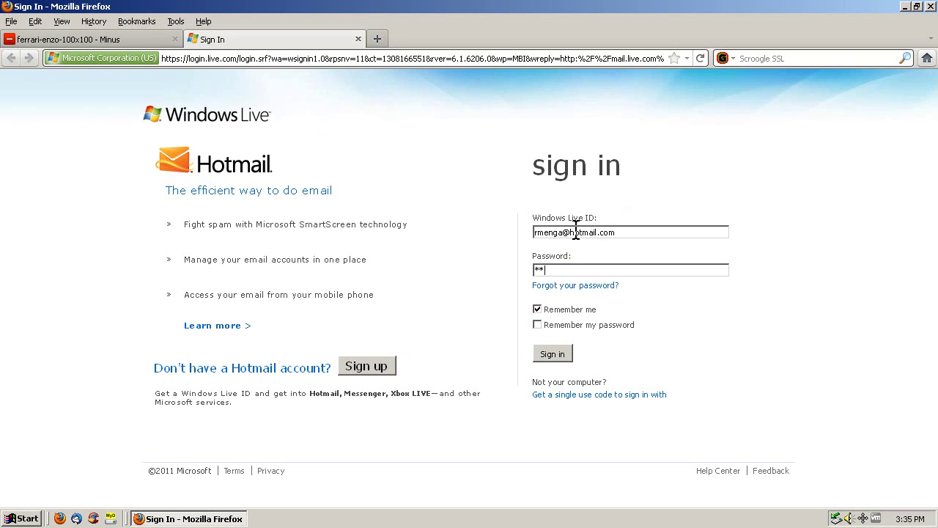
click(555, 354)
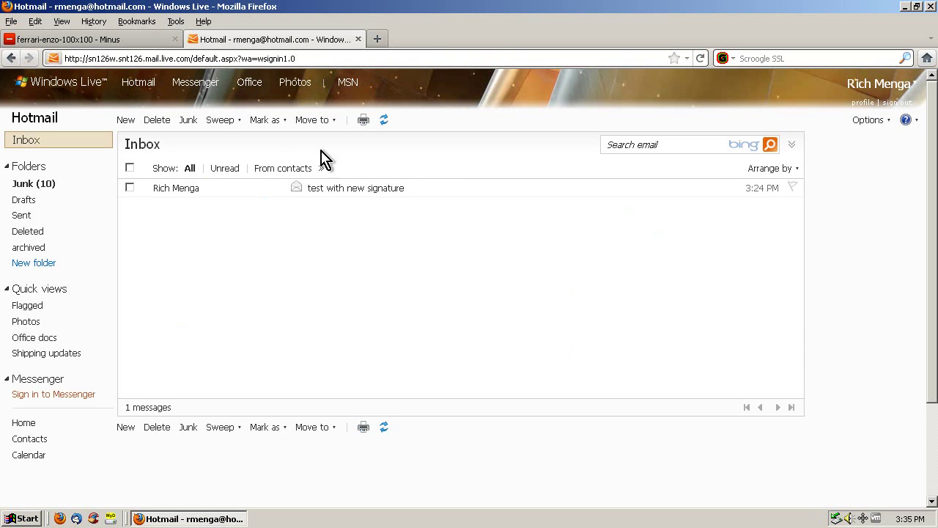
click(129, 188)
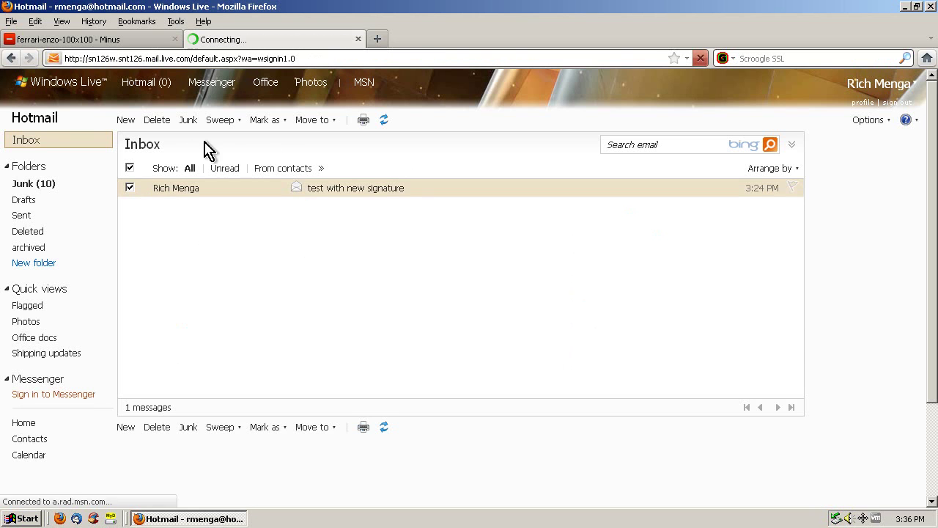
click(157, 120)
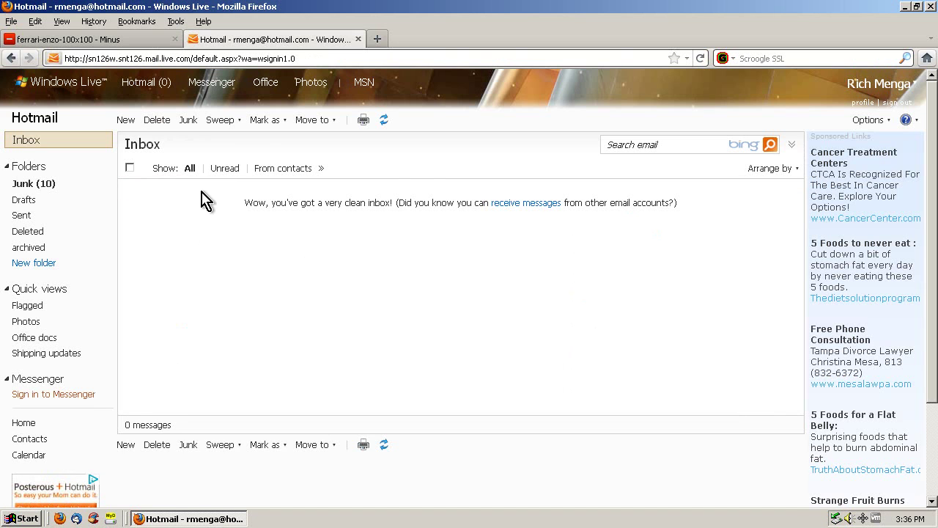
Reach Hotmail Options via Options > More options, going back from Windows Live options to Mail
click(866, 121)
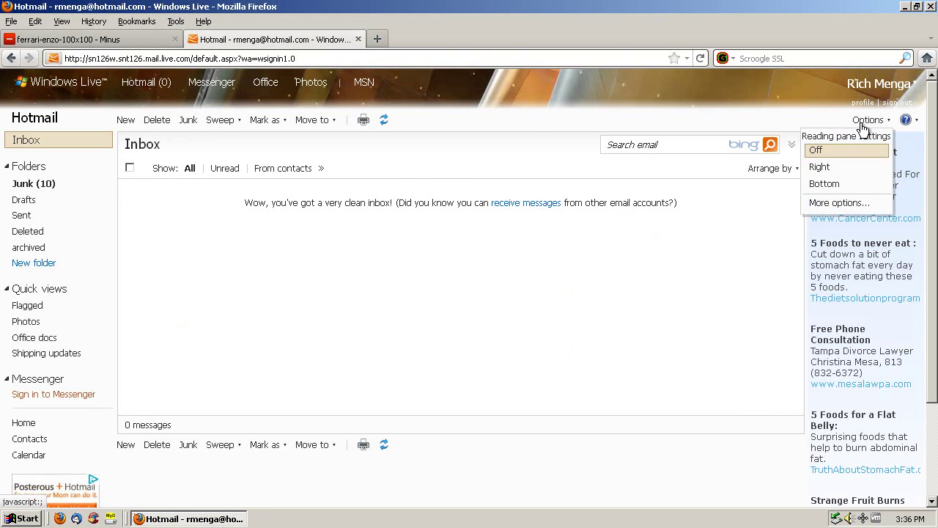
click(834, 203)
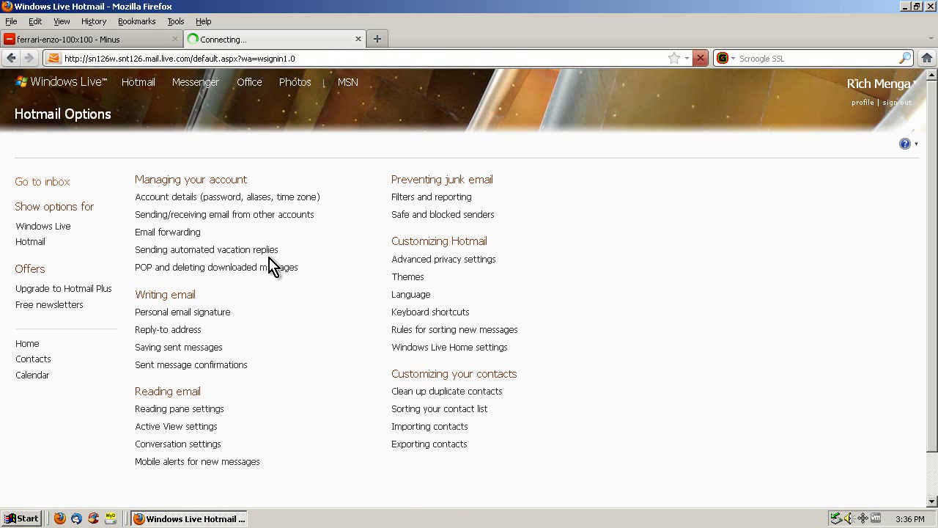
click(49, 228)
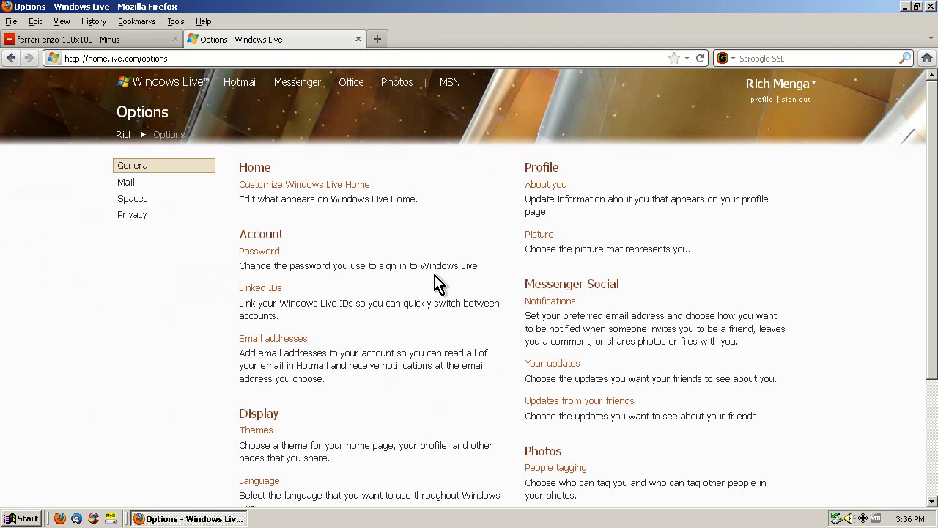
click(132, 185)
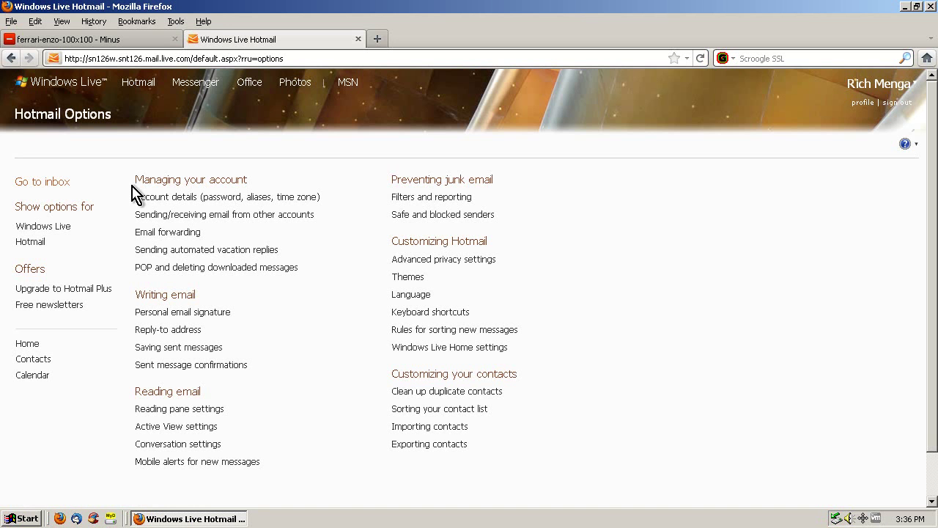
drag(137, 182, 248, 187)
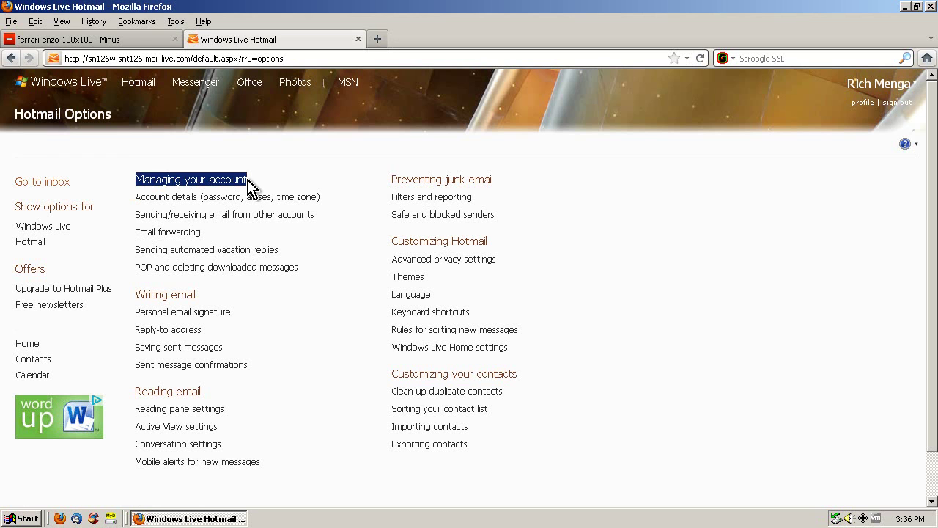
click(220, 181)
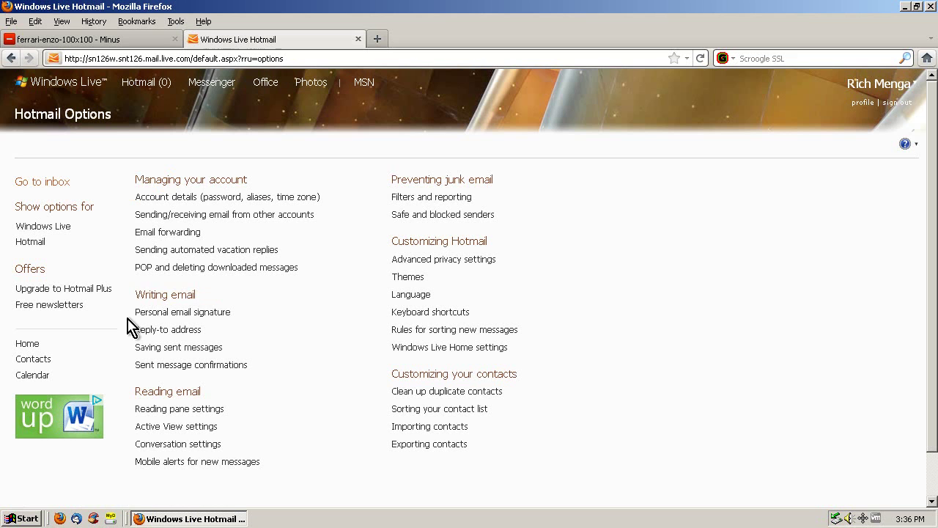
drag(136, 296, 238, 295)
click(238, 295)
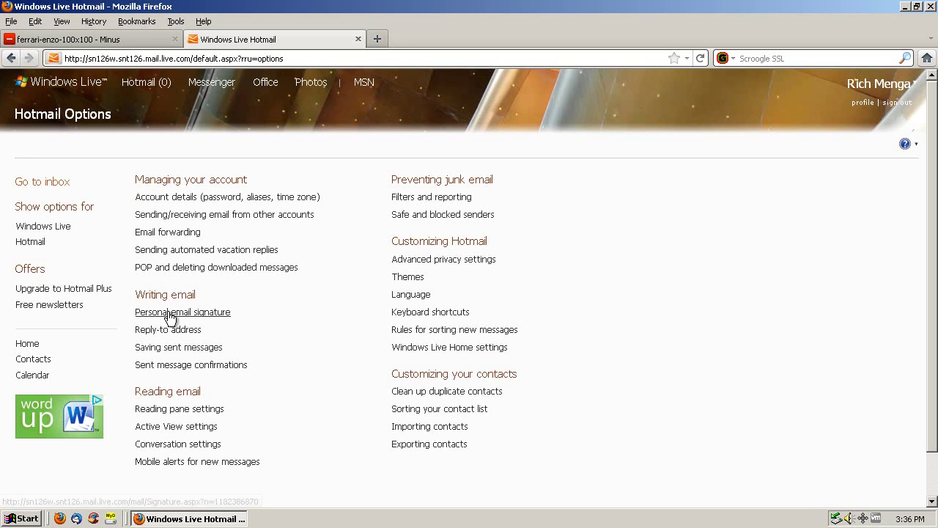
Open the Personal email signature editor and delete the existing signature
click(167, 316)
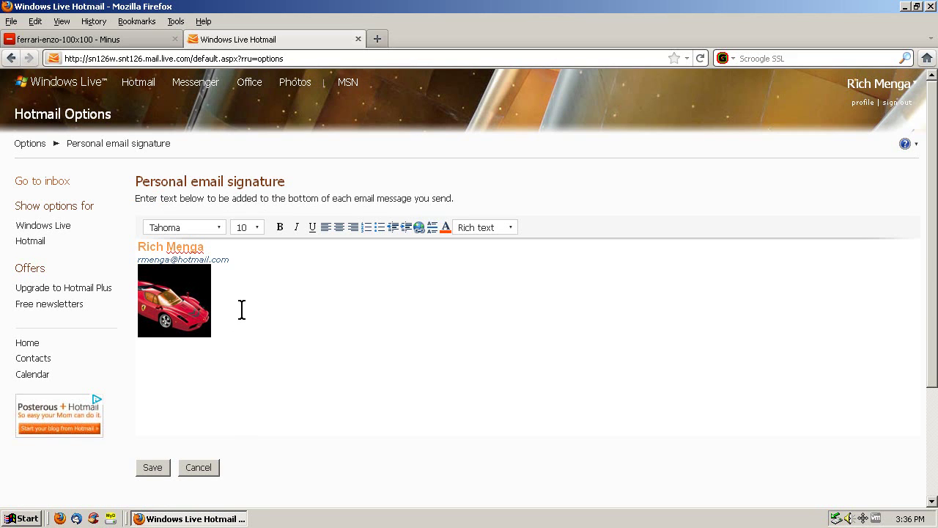
key(ctrl+a)
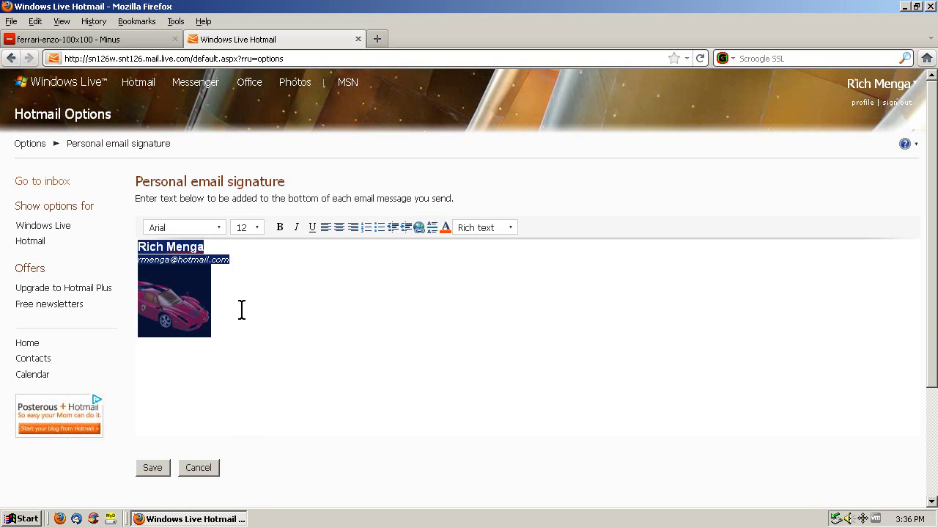
key(Delete)
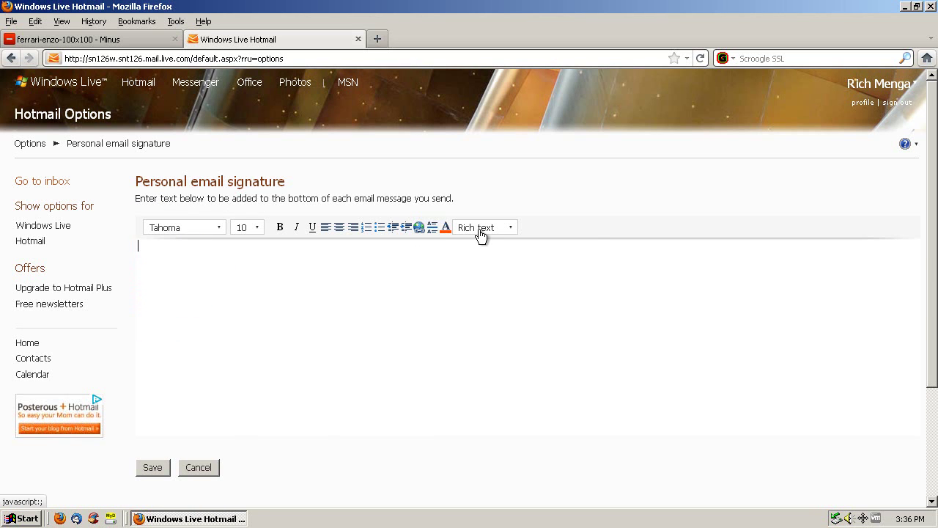
Switch the editor to Edit in HTML and remove the leftover <br> code
click(479, 233)
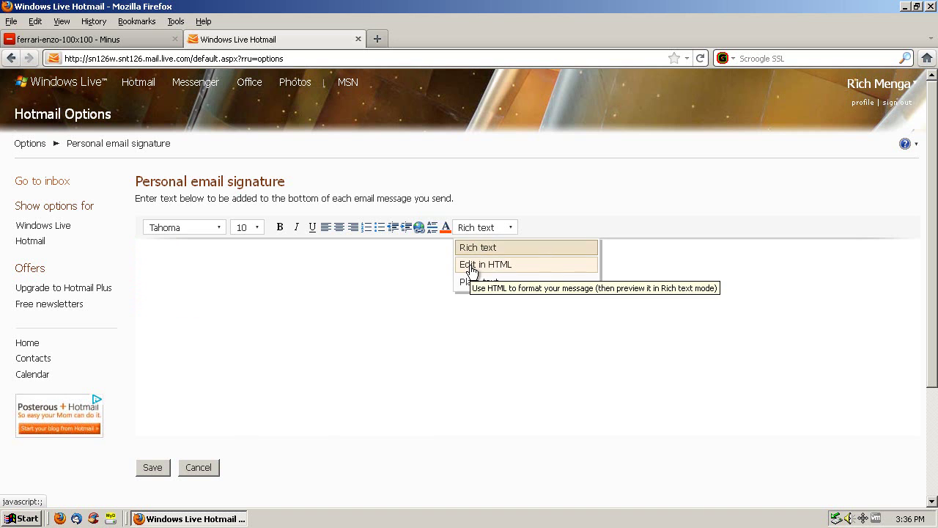
click(475, 266)
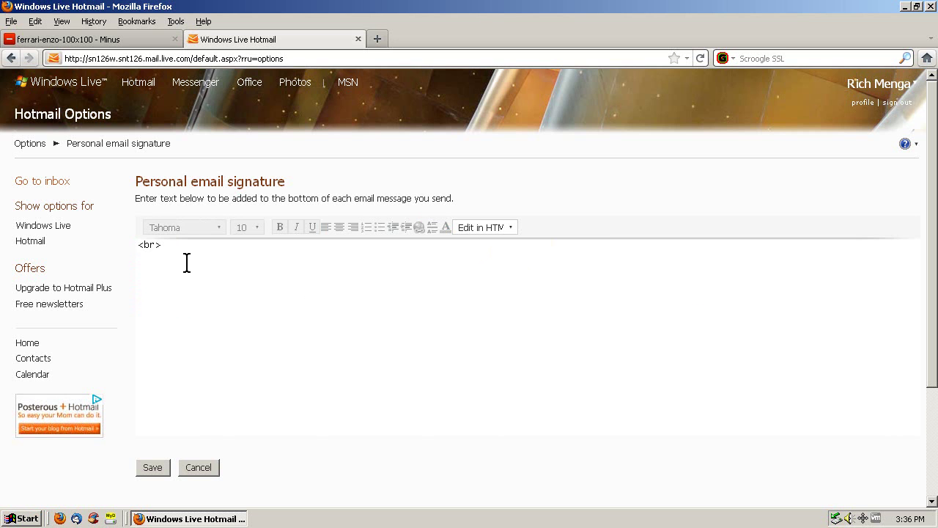
key(ctrl+a)
key(Delete)
Copy the Ferrari image's HTML embed code from the Minus tab, then return to Hotmail
click(70, 40)
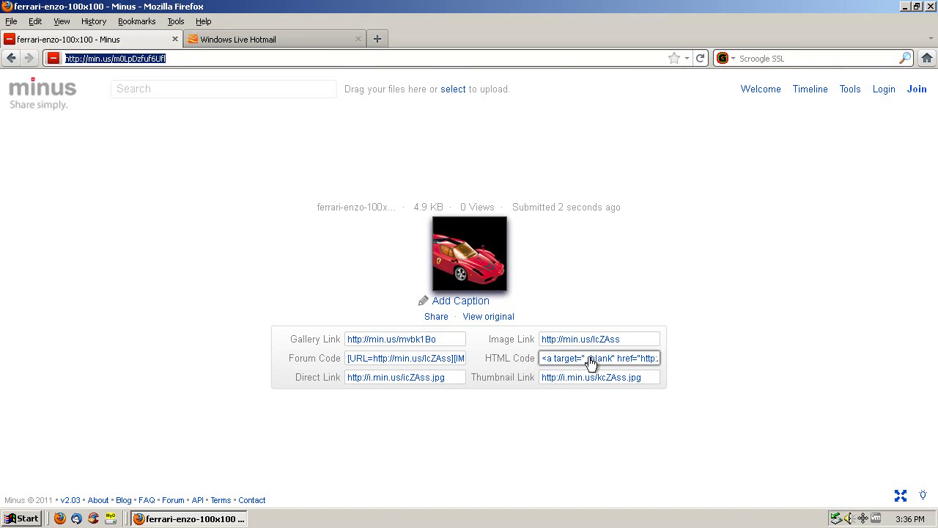
click(586, 361)
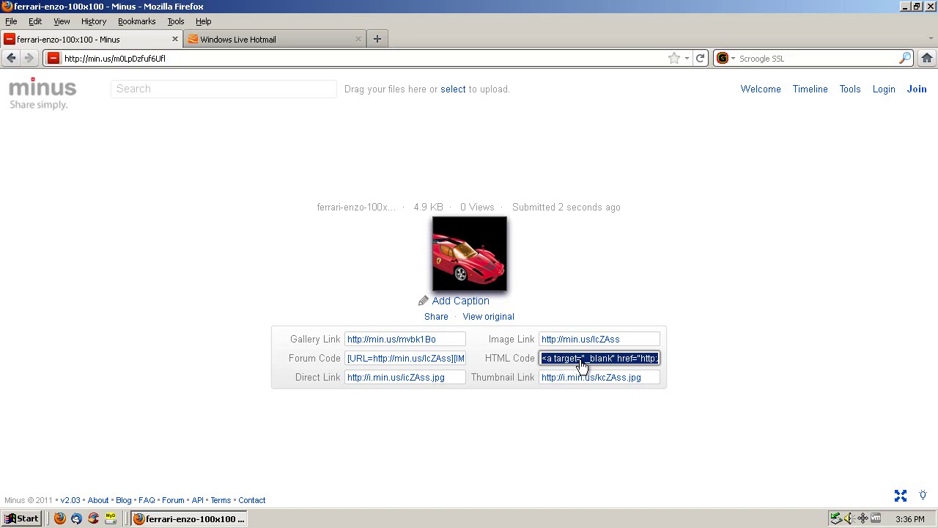
right_click(583, 365)
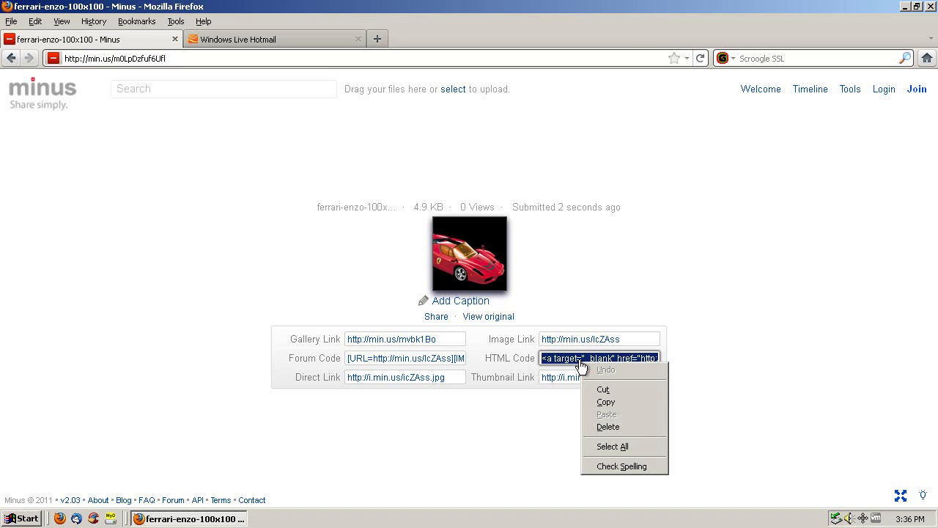
click(599, 403)
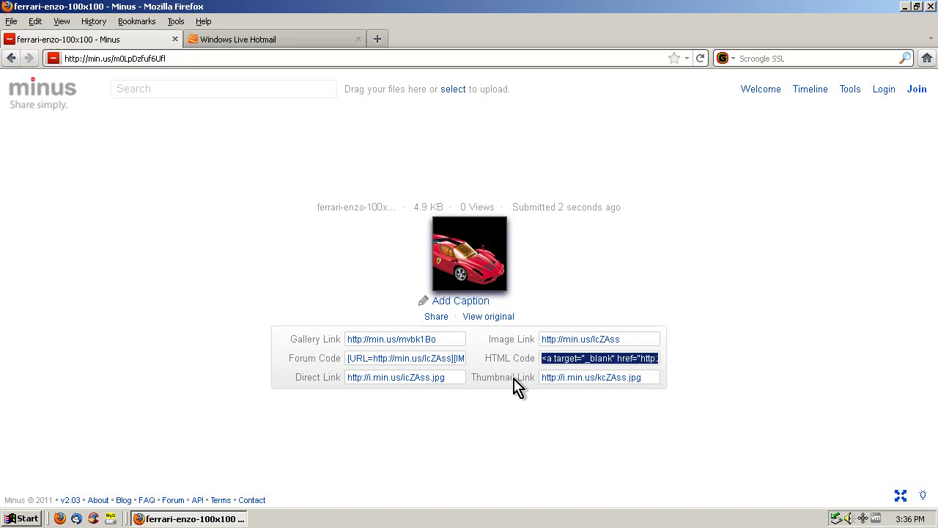
click(224, 41)
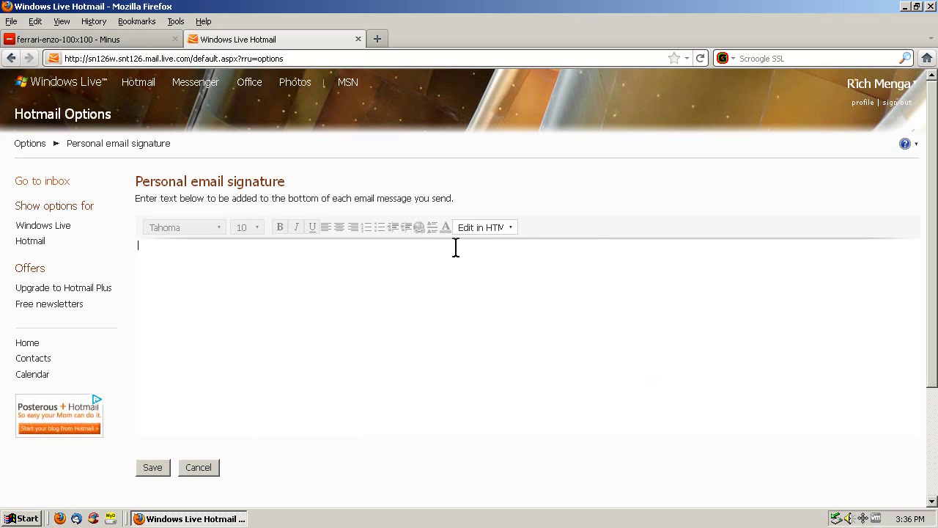
Paste the Ferrari image's HTML embed code in HTML mode, then preview it as rich text
click(487, 229)
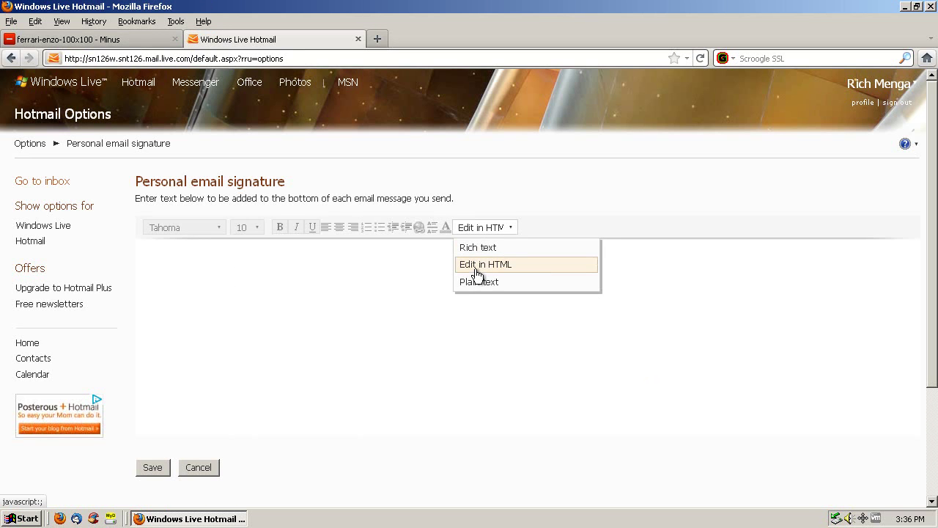
click(476, 271)
right_click(195, 262)
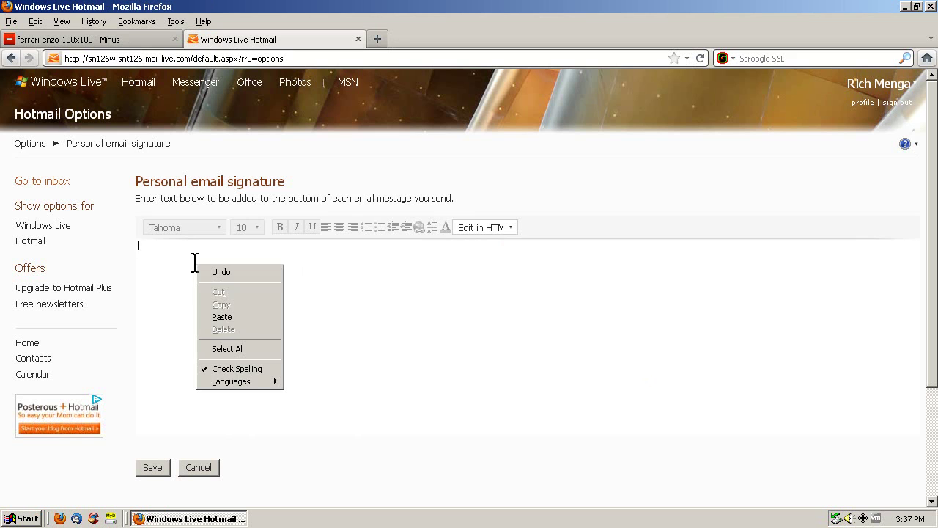
click(221, 317)
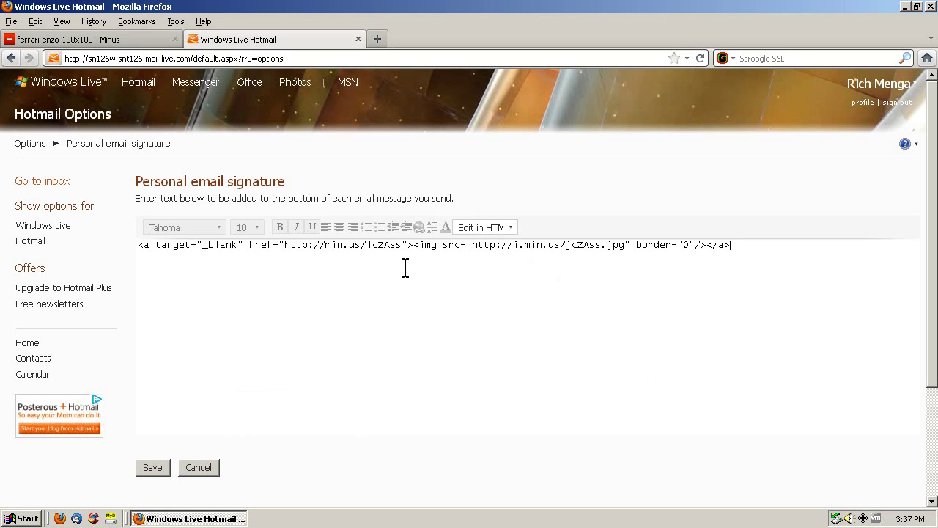
click(484, 228)
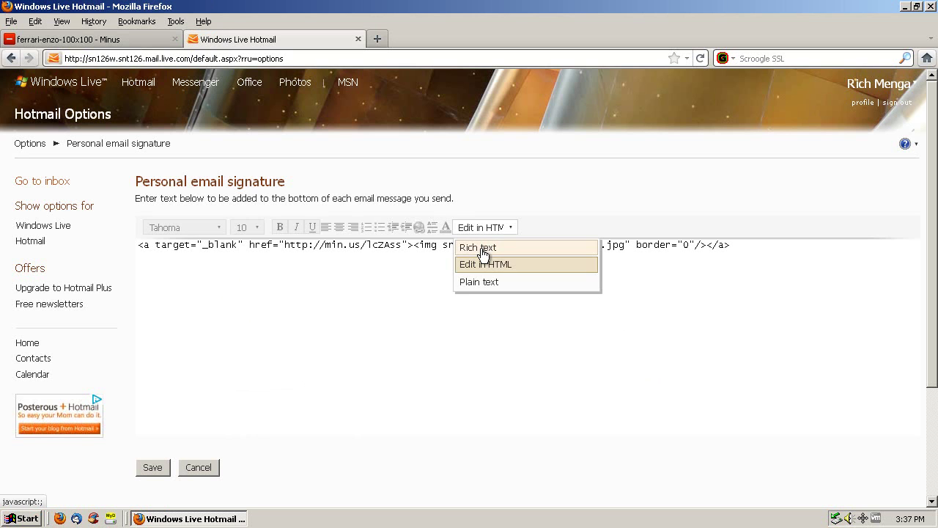
click(483, 250)
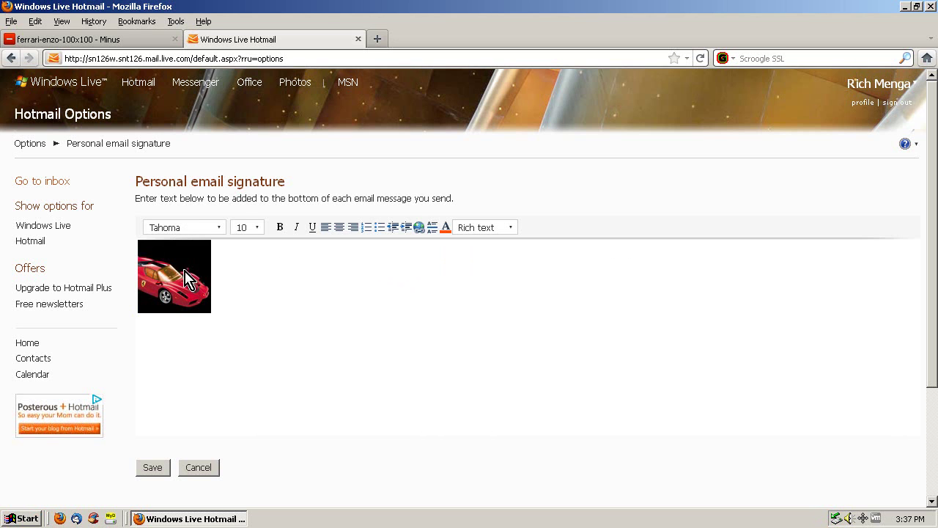
Cut the rendered Ferrari image out of the signature, staying in rich text mode
right_click(179, 271)
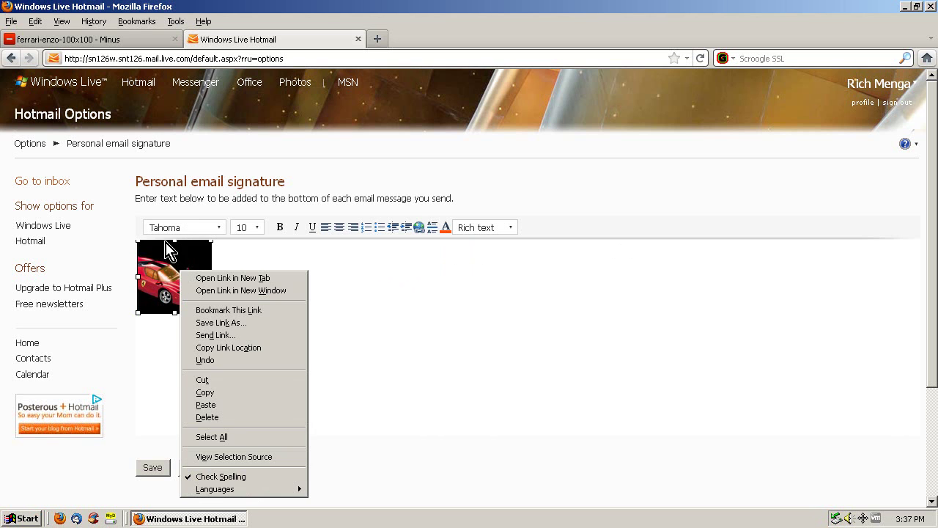
click(221, 381)
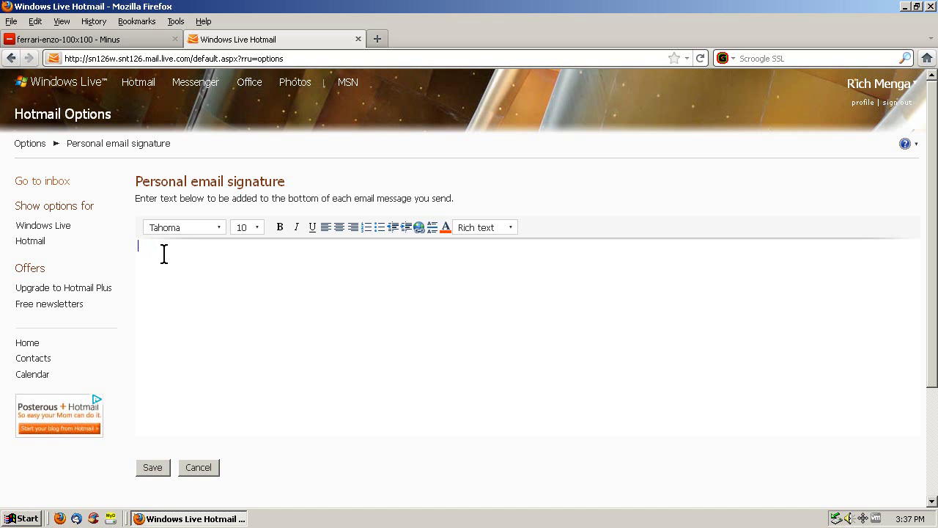
click(479, 230)
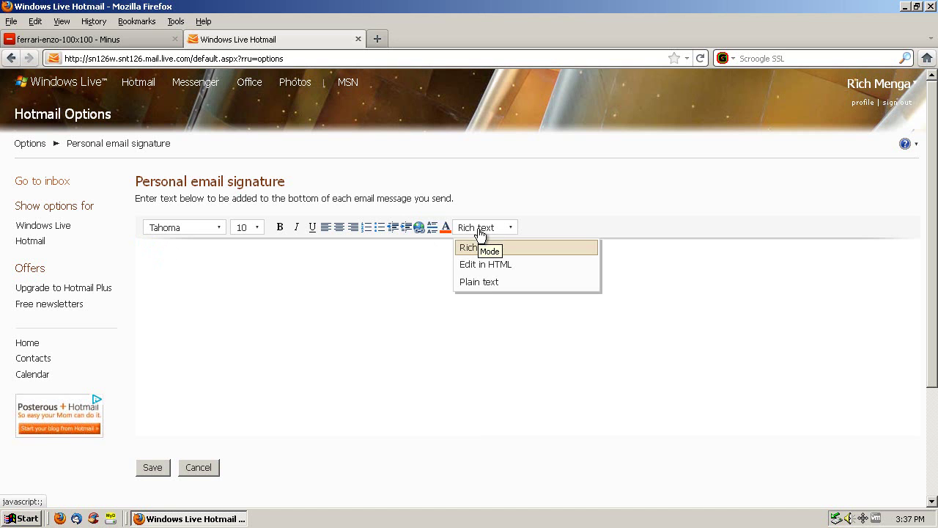
click(369, 247)
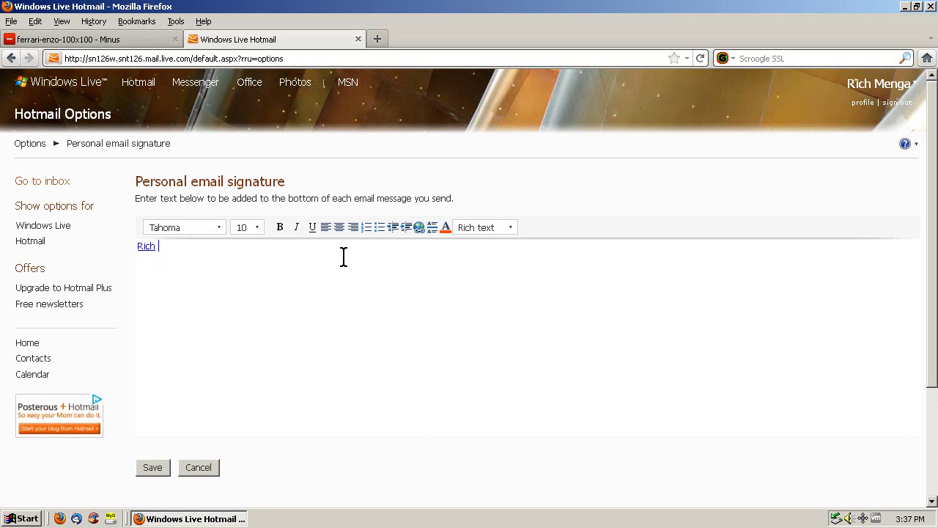
Type a test name into the signature, then select all of it and delete it
text(Rich Masdmasd)
drag(150, 247, 193, 249)
click(221, 249)
key(ctrl+a)
key(BackSpace)
Switch the signature format to plain text, confirm the warning, then return to rich text
click(483, 228)
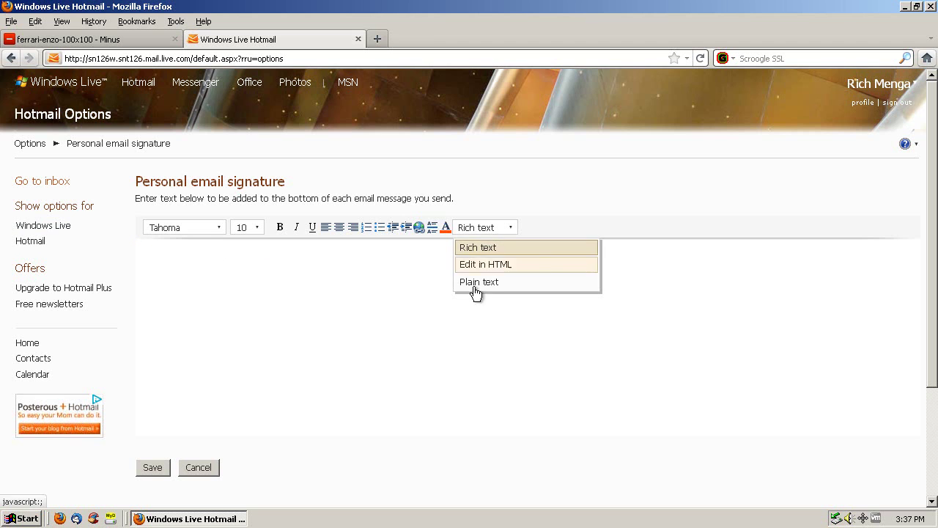
click(477, 284)
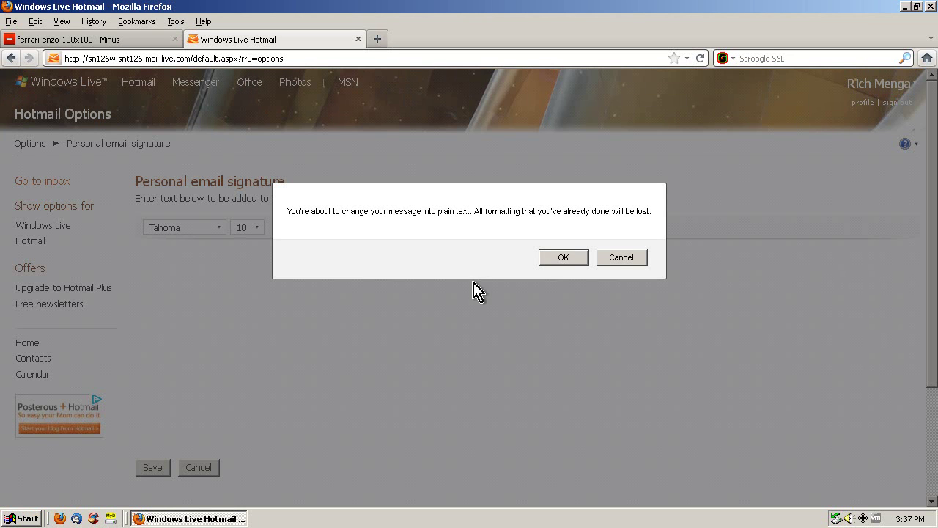
click(559, 257)
click(490, 229)
click(485, 246)
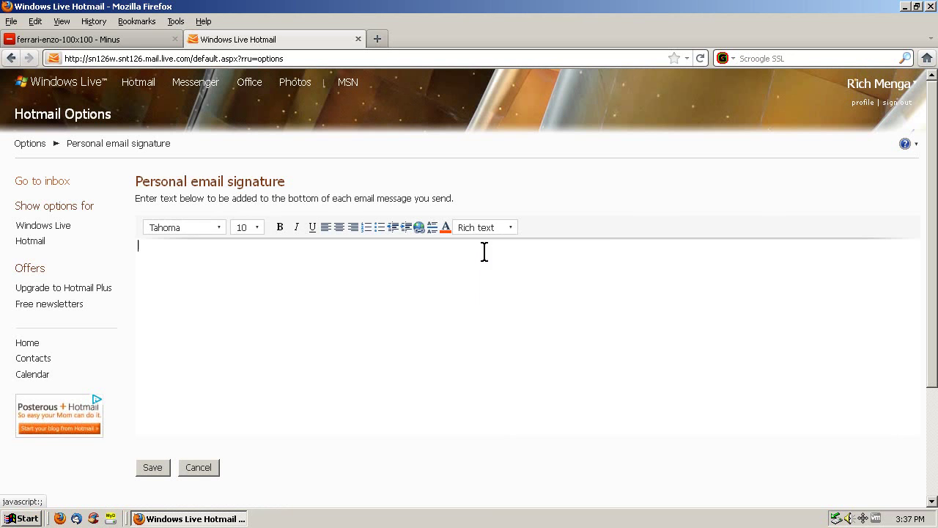
Type the sender's name, then their e-mail address on the next line, and select the line
text(Rich )
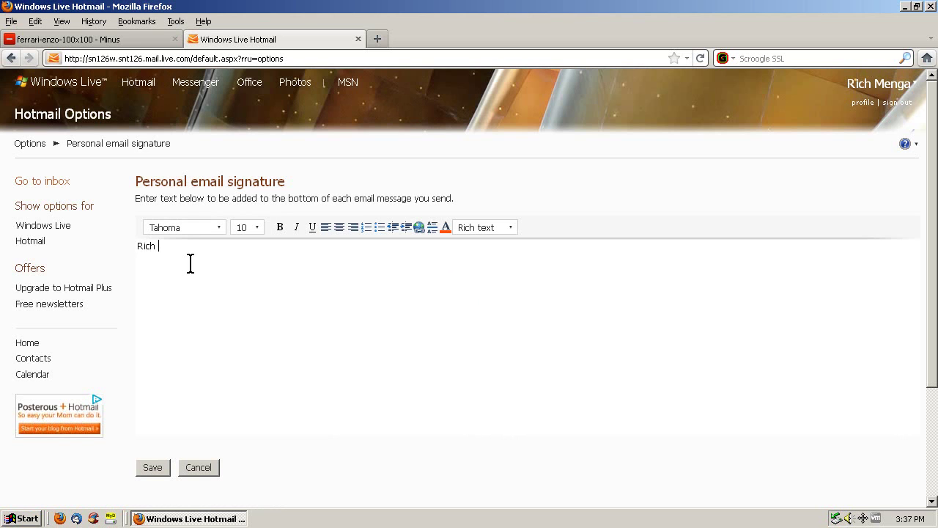
text(ashd ahsdh)
key(BackSpace)
key(BackSpace)
key(BackSpace)
key(BackSpace)
key(BackSpace)
key(BackSpace)
key(BackSpace)
key(BackSpace)
key(BackSpace)
key(BackSpace)
key(BackSpace)
key(BackSpace)
key(shift+Home)
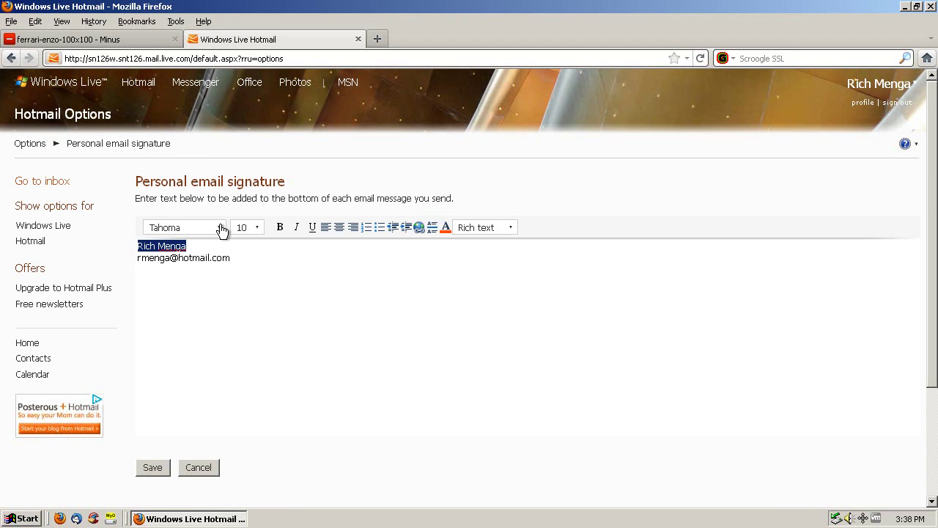
Set the name line to Arial, size 12, bold
click(218, 229)
click(194, 248)
click(254, 229)
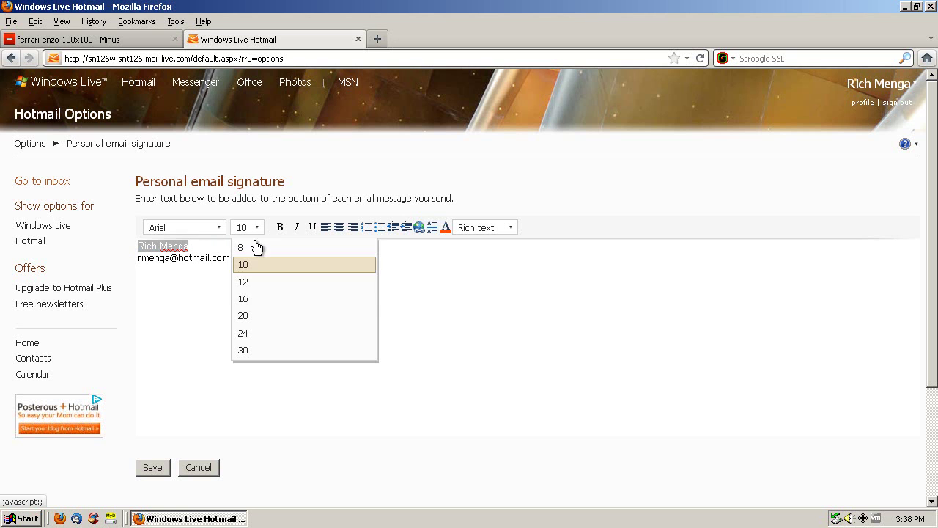
click(246, 285)
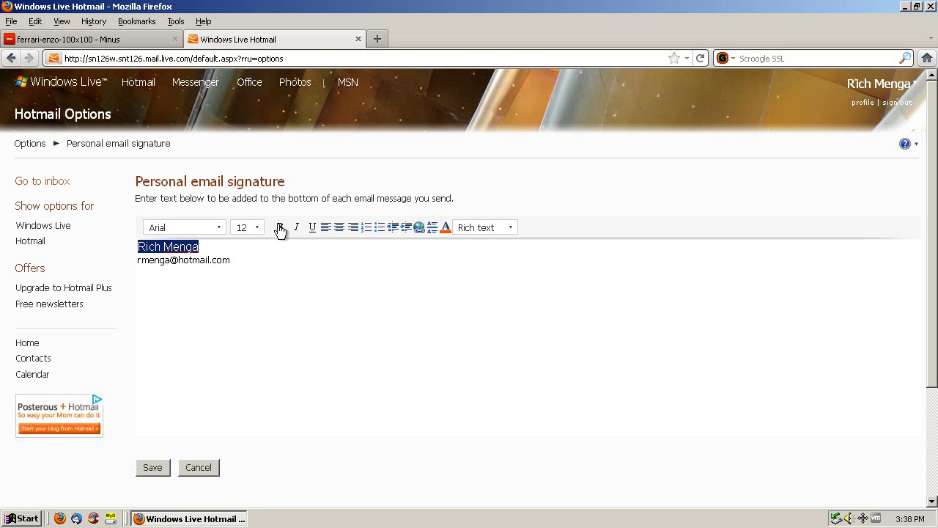
click(279, 227)
Set the e-mail address line to Verdana, size 8, italic
click(249, 256)
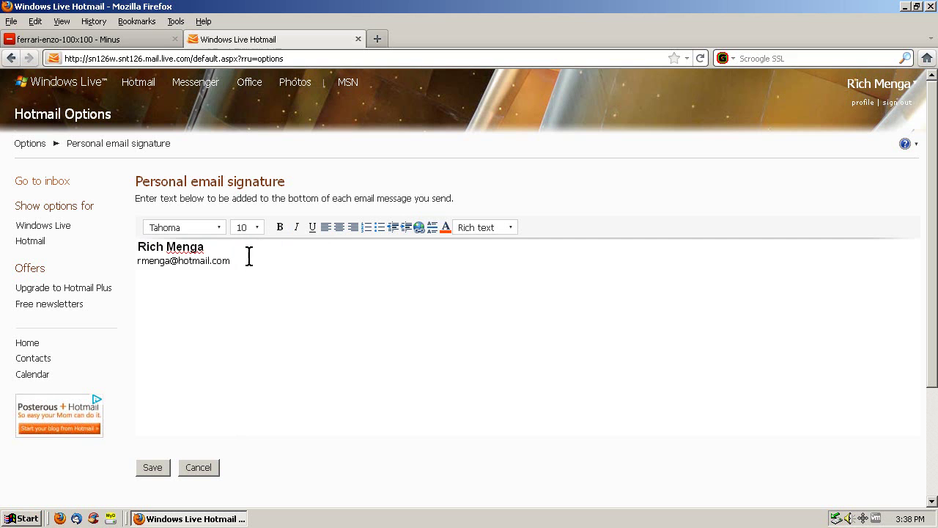
triple_click(248, 255)
click(220, 228)
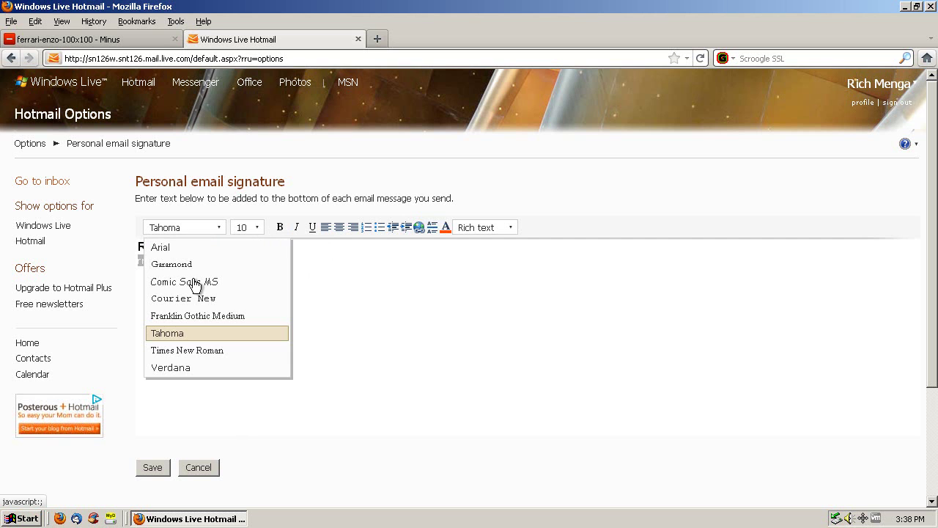
click(181, 367)
click(254, 232)
click(290, 248)
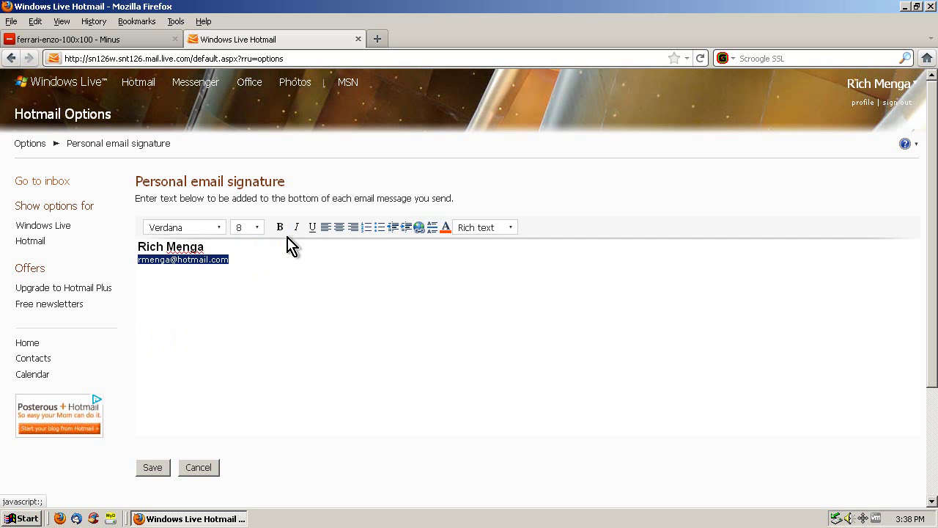
click(297, 228)
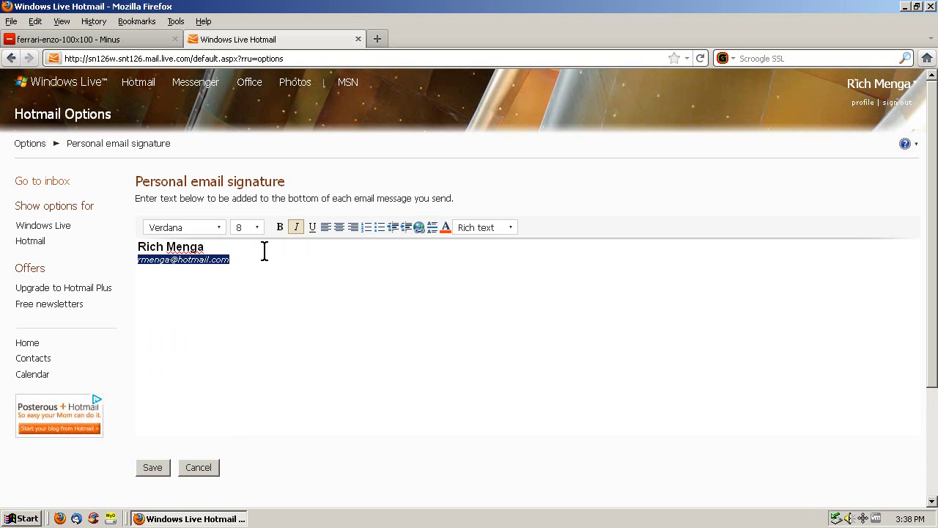
click(244, 247)
Colour the name line orange and the e-mail address line blue
triple_click(261, 250)
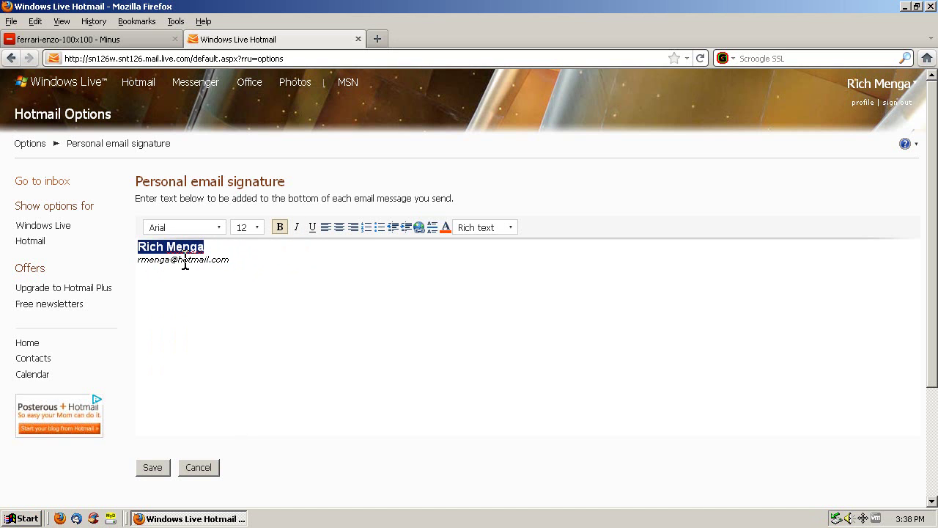
click(445, 229)
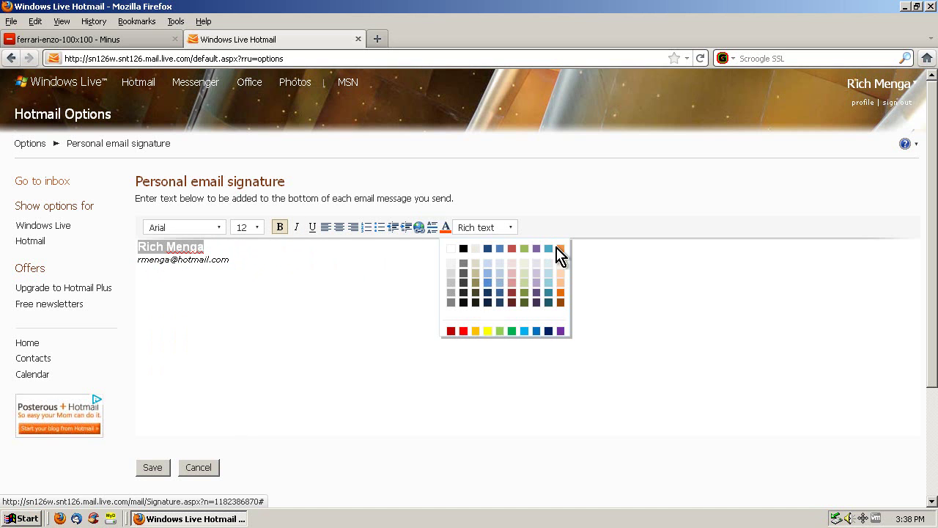
click(557, 252)
click(244, 257)
triple_click(244, 257)
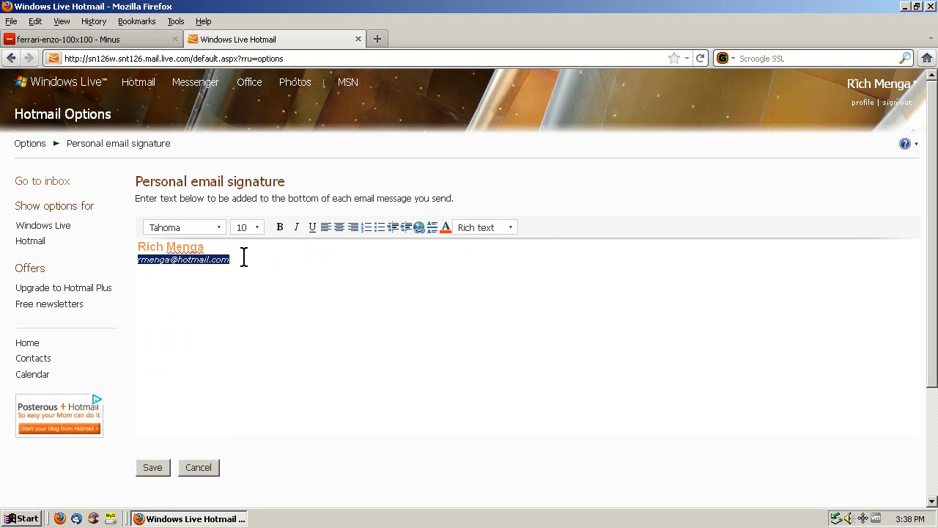
click(446, 229)
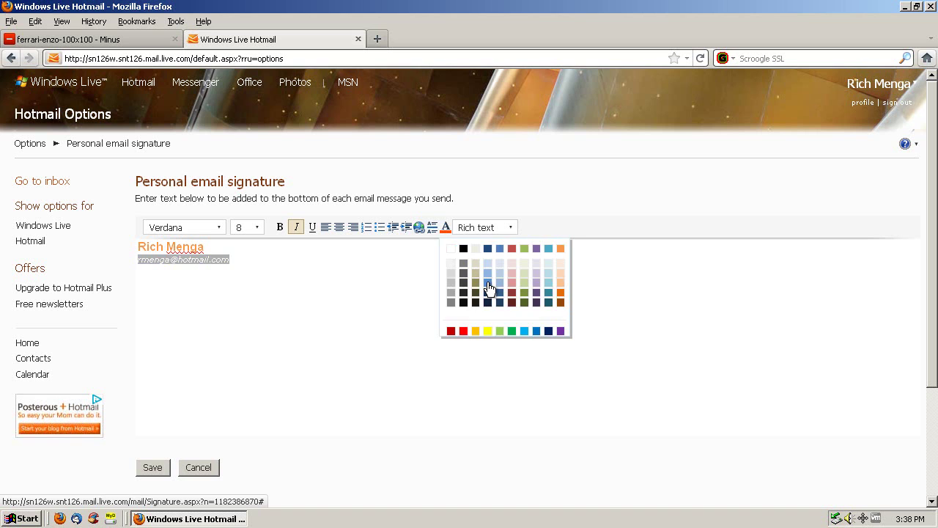
click(487, 283)
click(338, 281)
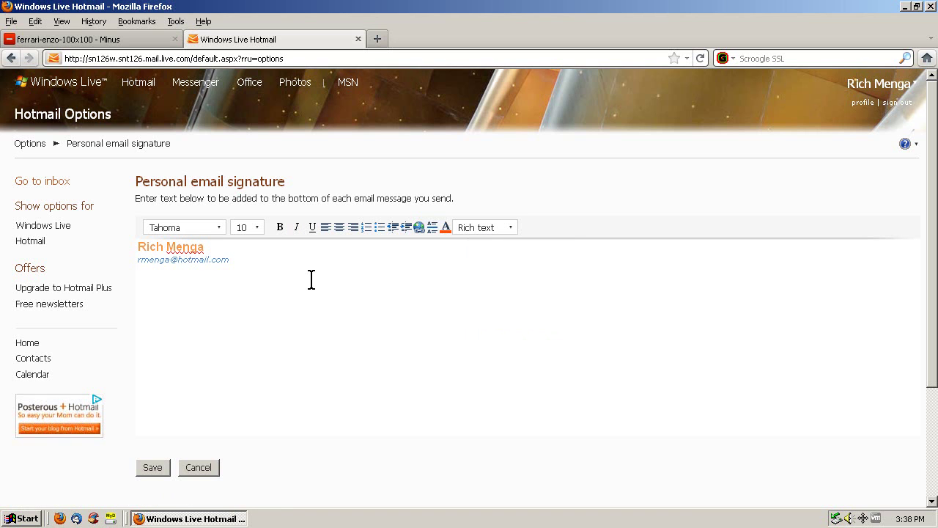
Paste the Ferrari image beneath the e-mail line and save the signature
right_click(151, 273)
click(189, 337)
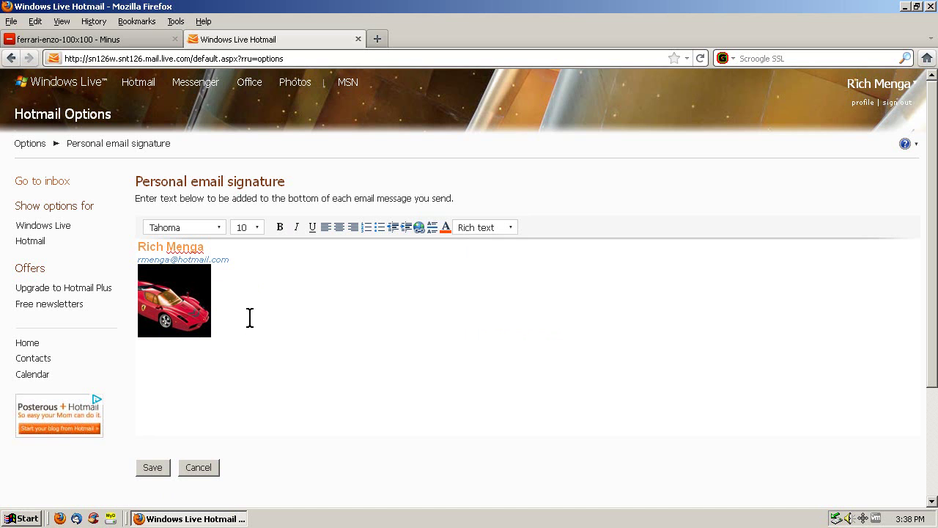
click(151, 470)
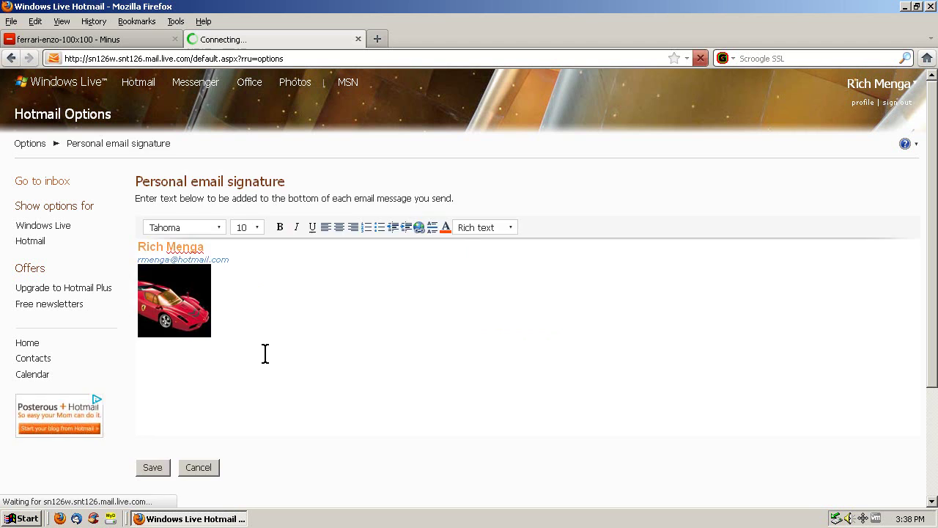
Send yourself an e-mail titled 'test to me with new sig' with body 'Test to myself with neeeeeeeeewwwww sig'
click(37, 183)
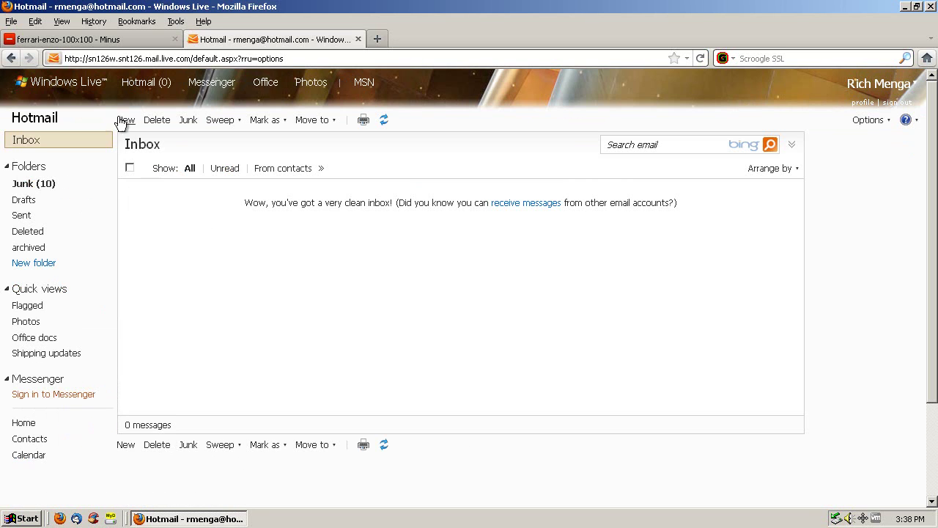
click(126, 122)
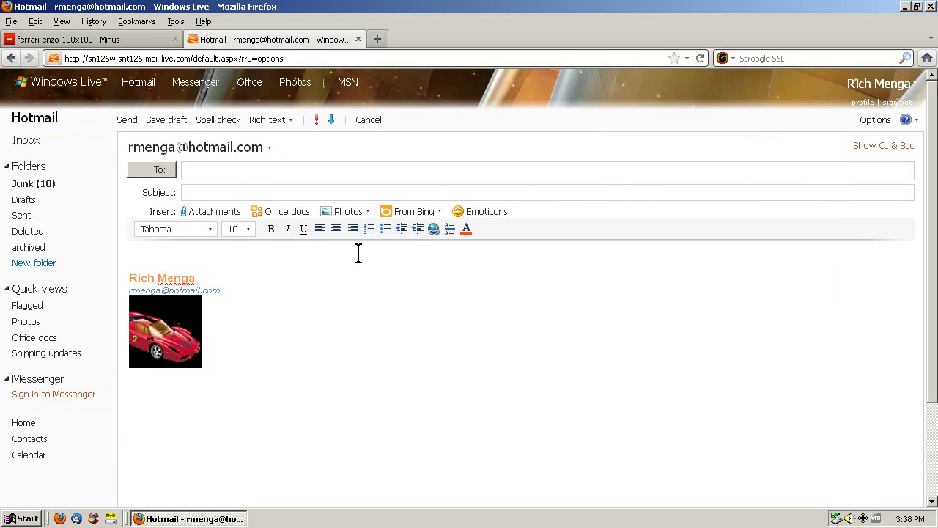
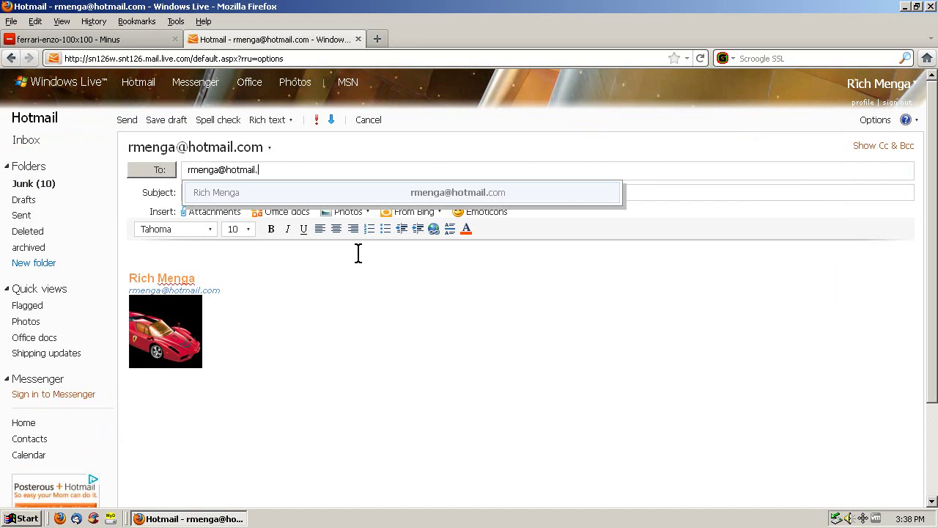
key(Return)
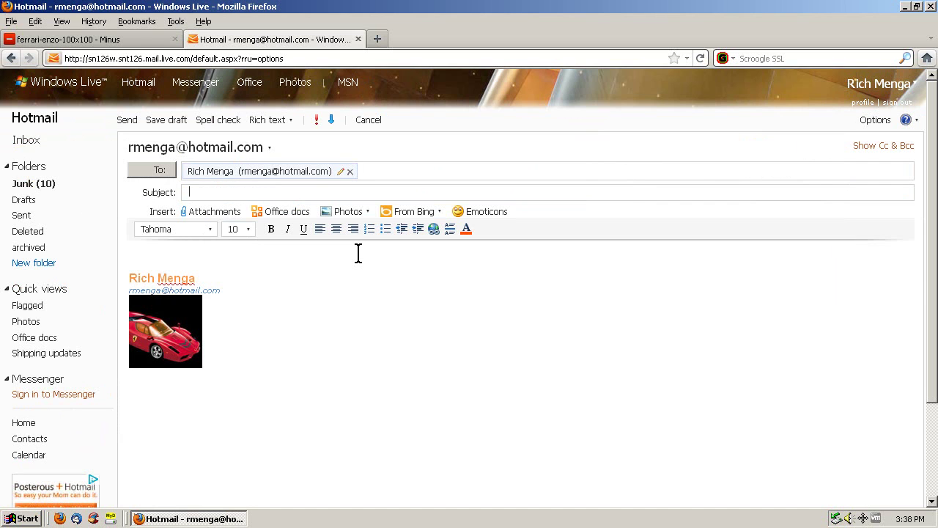
text(test to me with new sig)
click(183, 254)
text(Test to myself)
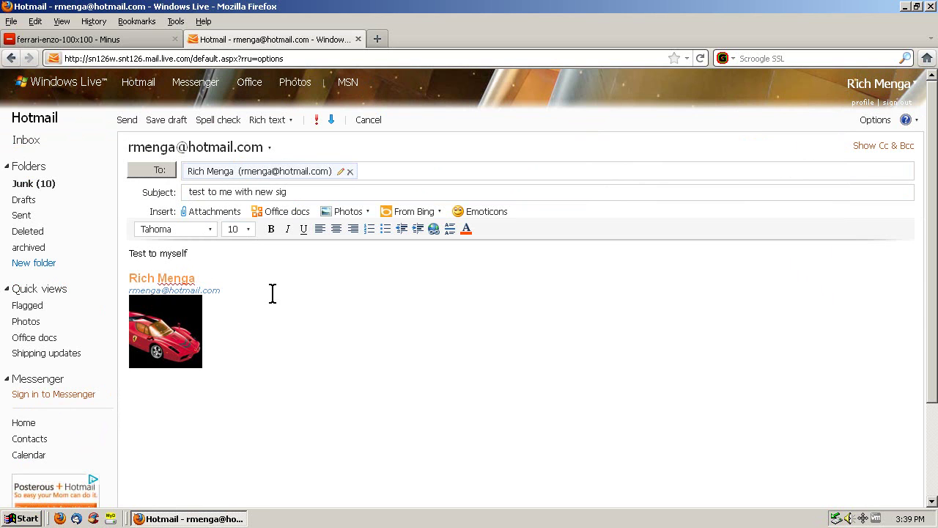
text( with neeeeeeeeewwwww sig)
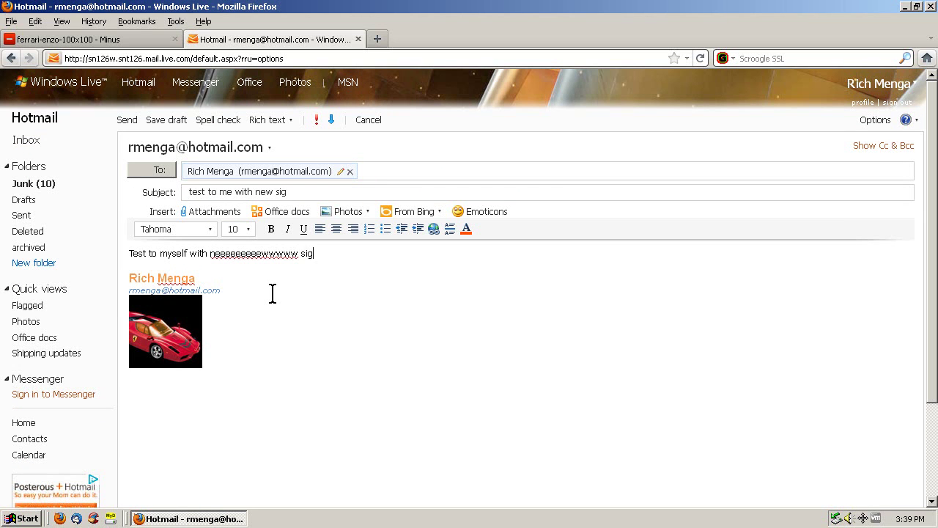
click(127, 120)
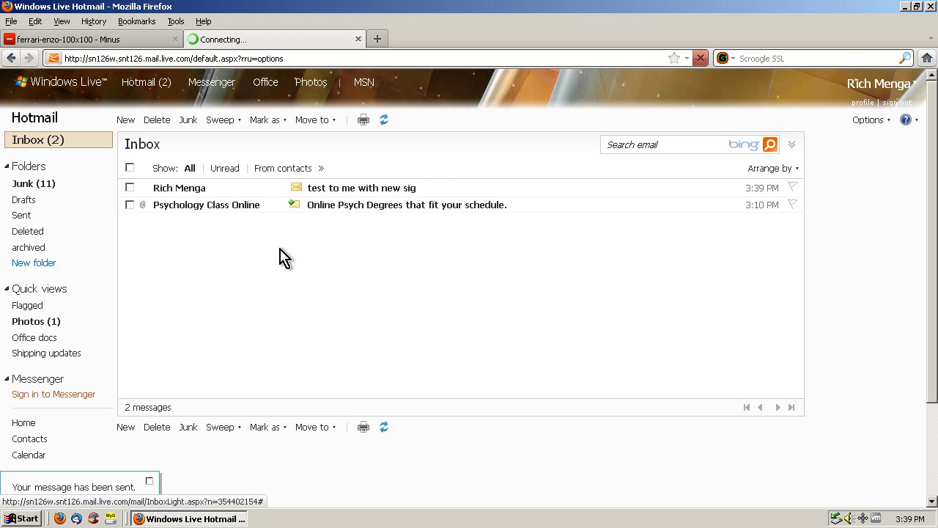
Move the Psychology Class Online message to junk, open the test message, then go to the Minus tab
click(129, 205)
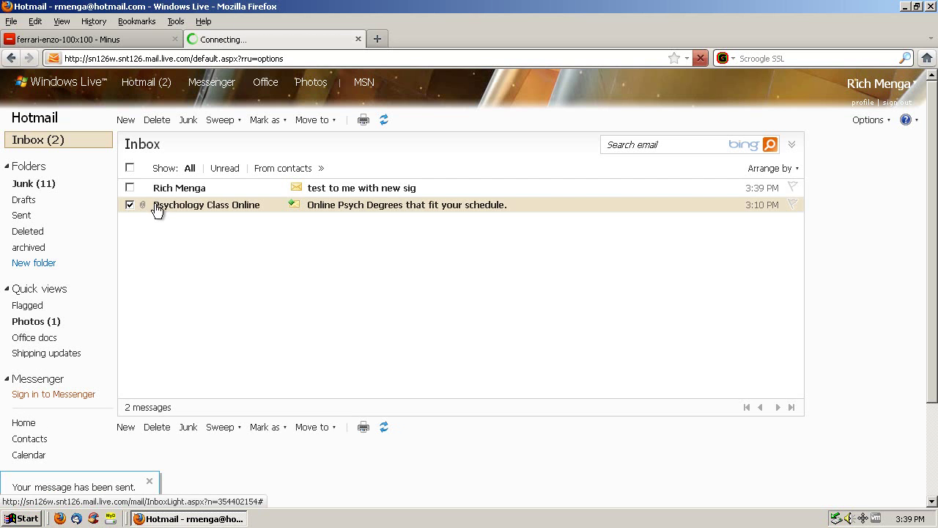
click(187, 121)
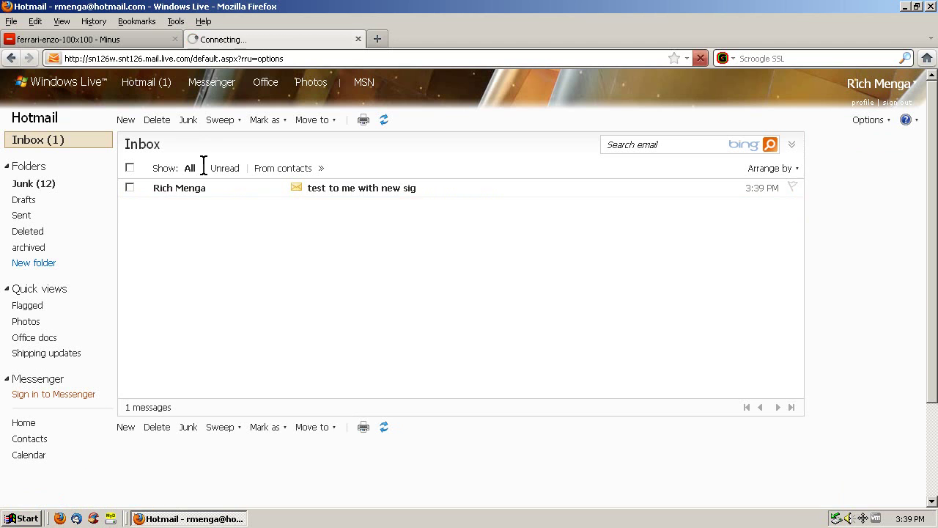
click(366, 194)
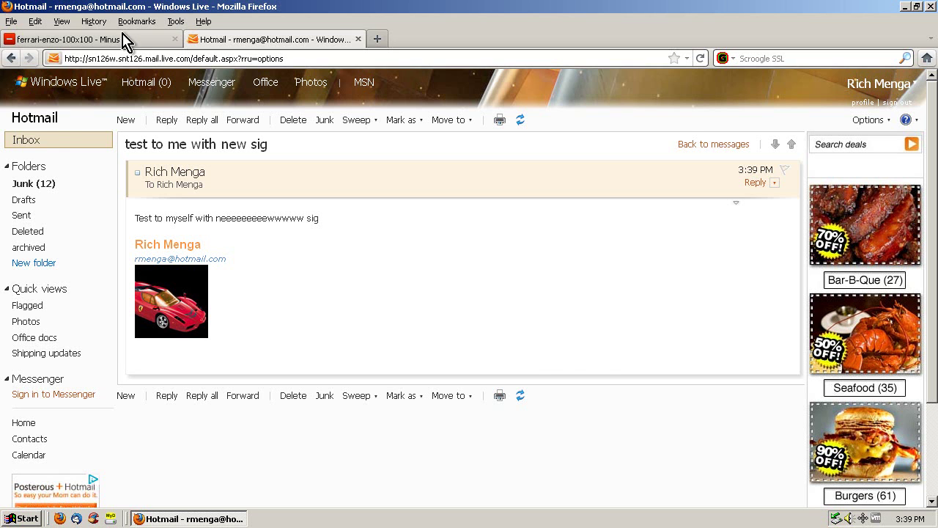
click(125, 40)
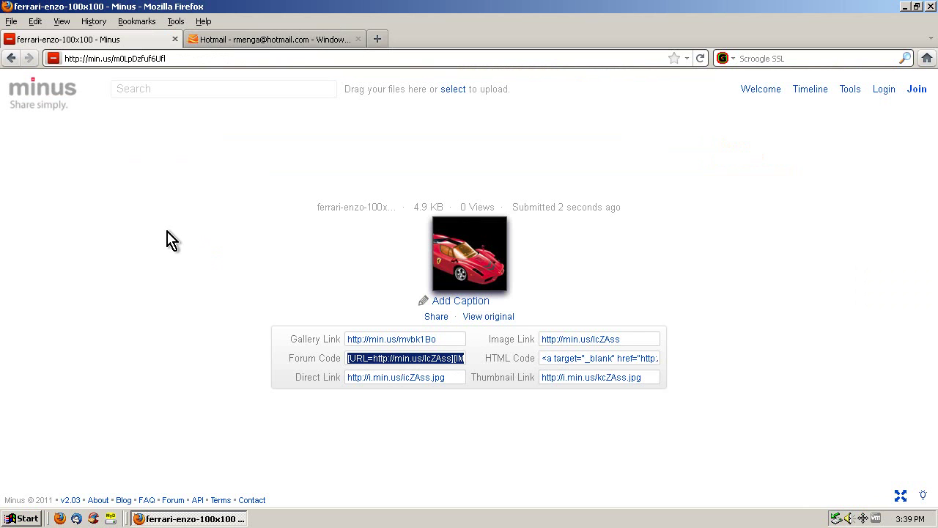
Load the min.us home page in the Minus tab, then return to the Hotmail test message
click(237, 41)
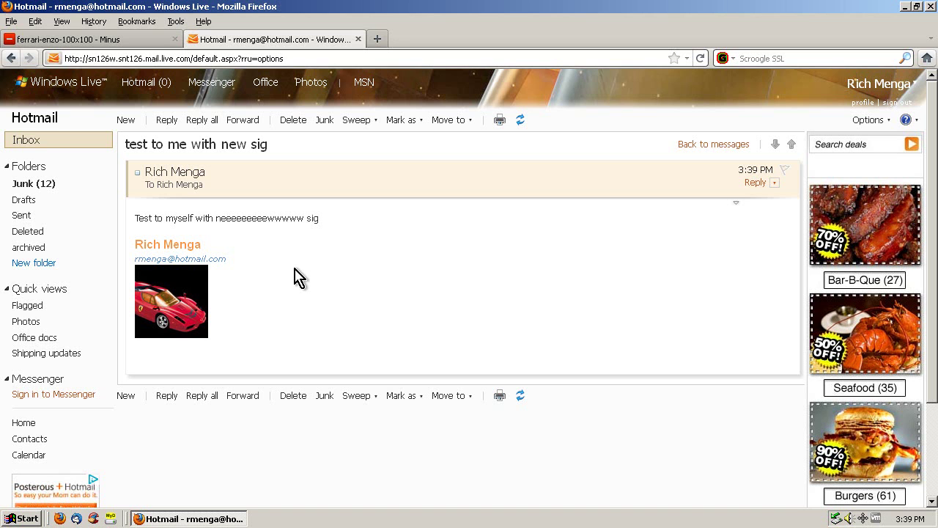
click(134, 43)
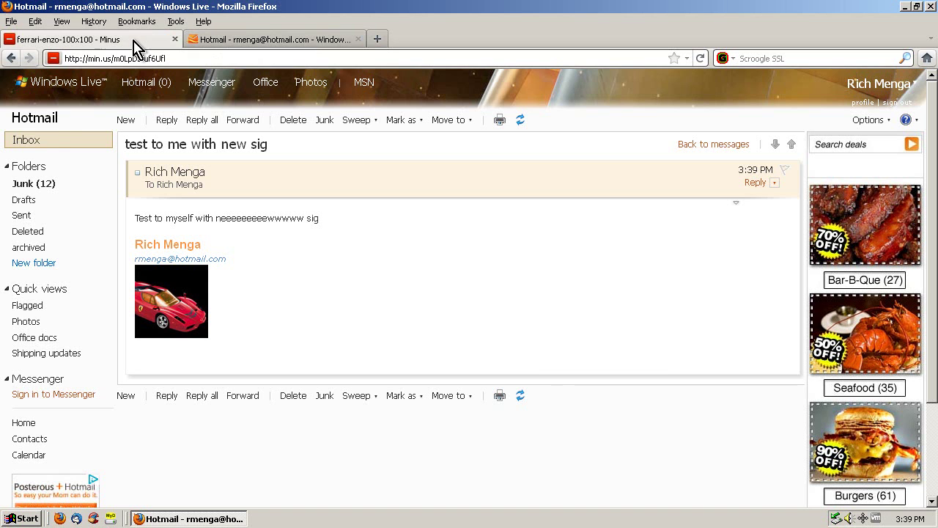
click(147, 58)
text(min.us)
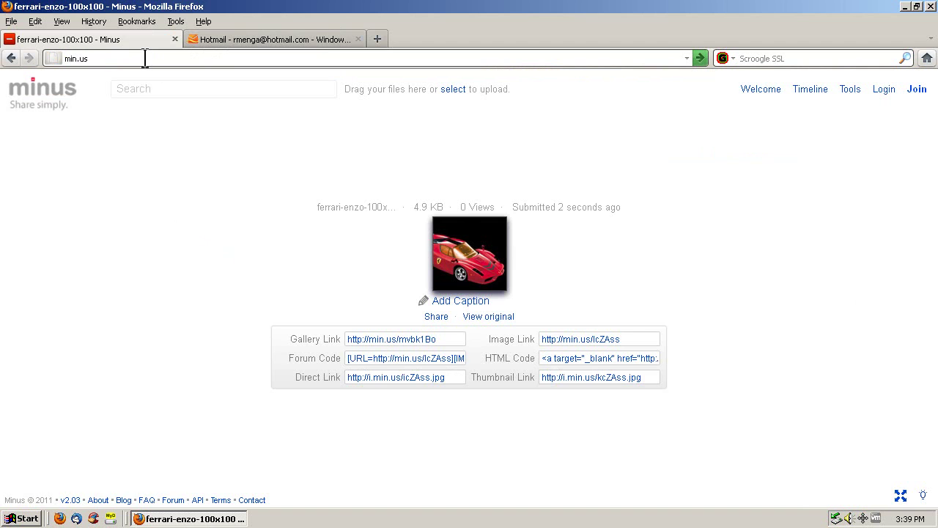
key(Return)
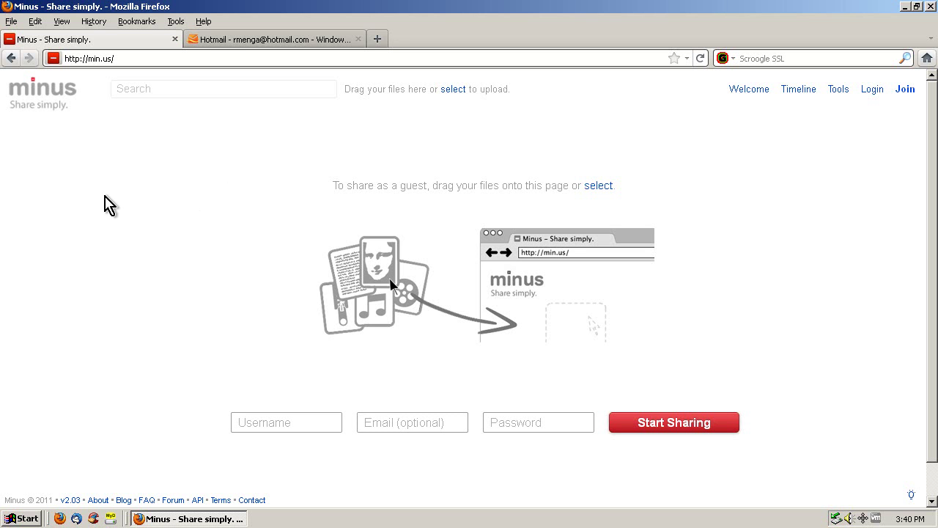
click(224, 41)
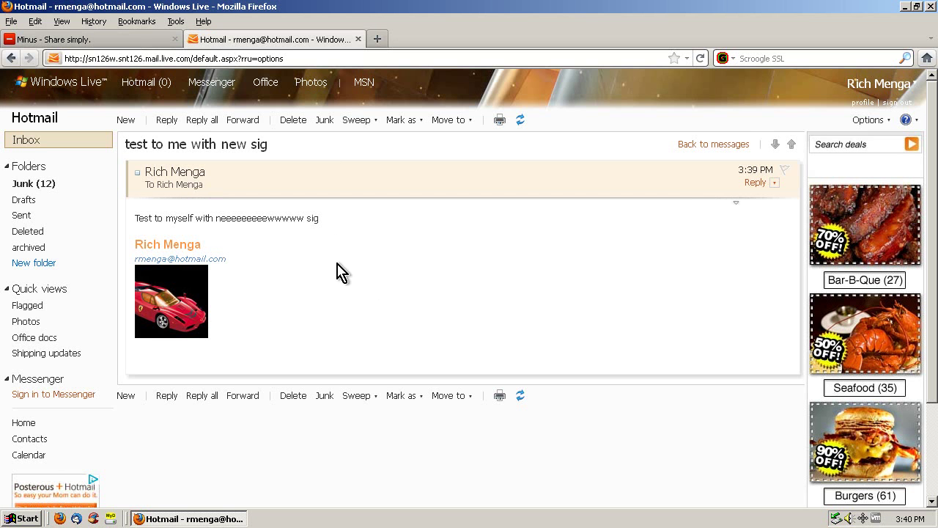